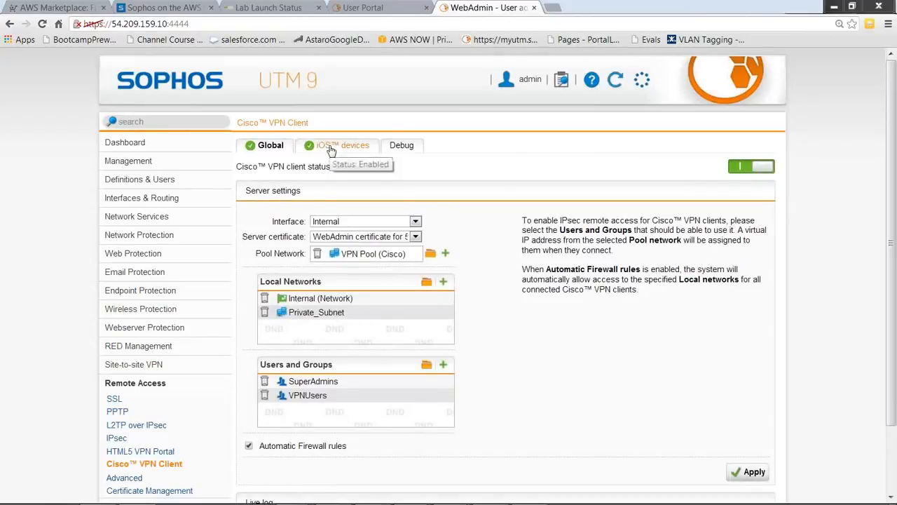
Examine the Cisco VPN client's local networks, its allowed user groups and the form for adding a user.
{"action": "mouse_move", "coordinate": [303, 301]}
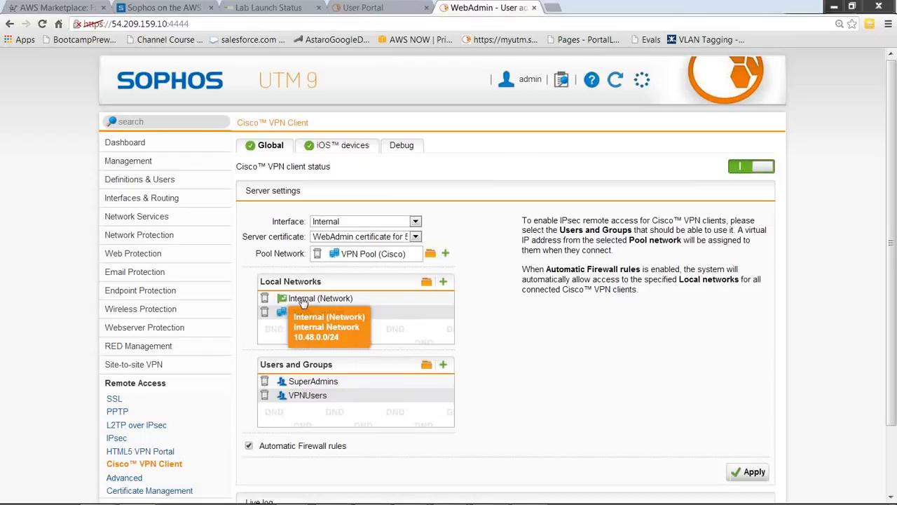
{"action": "mouse_move", "coordinate": [311, 319]}
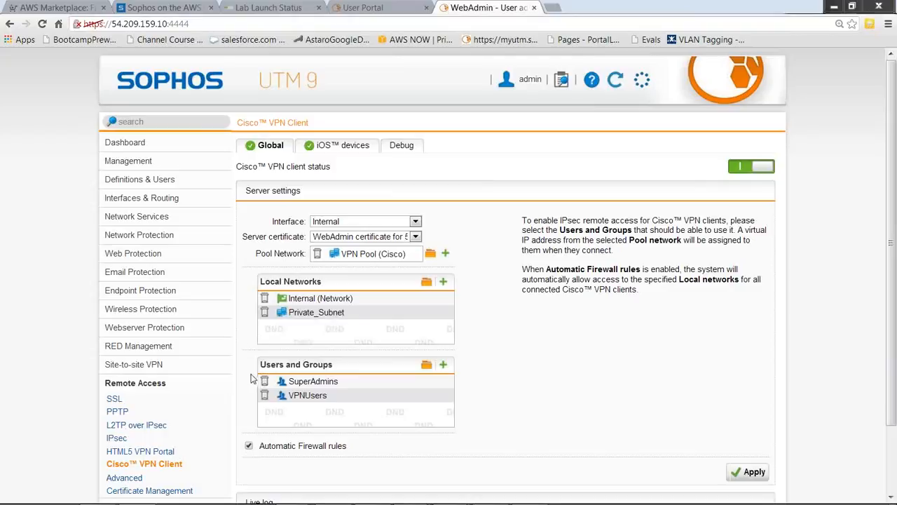
{"action": "mouse_move", "coordinate": [295, 396]}
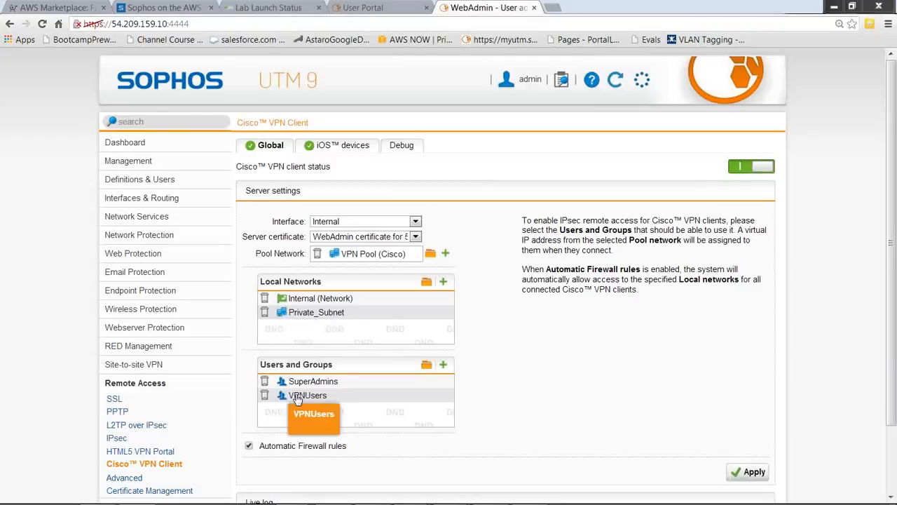
{"action": "left_click", "coordinate": [443, 367]}
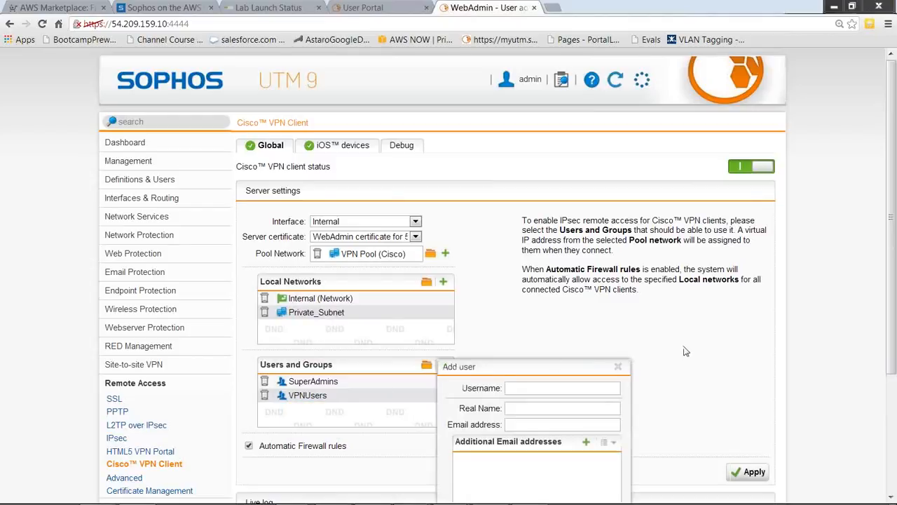
{"action": "scroll", "coordinate": [685, 351], "scroll_direction": "down", "scroll_amount": 3}
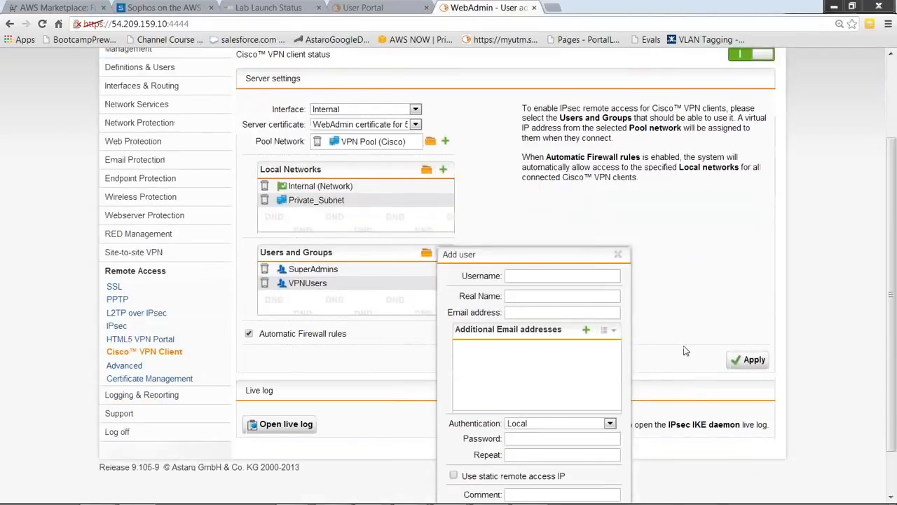
{"action": "scroll", "coordinate": [685, 351], "scroll_direction": "down", "scroll_amount": 1}
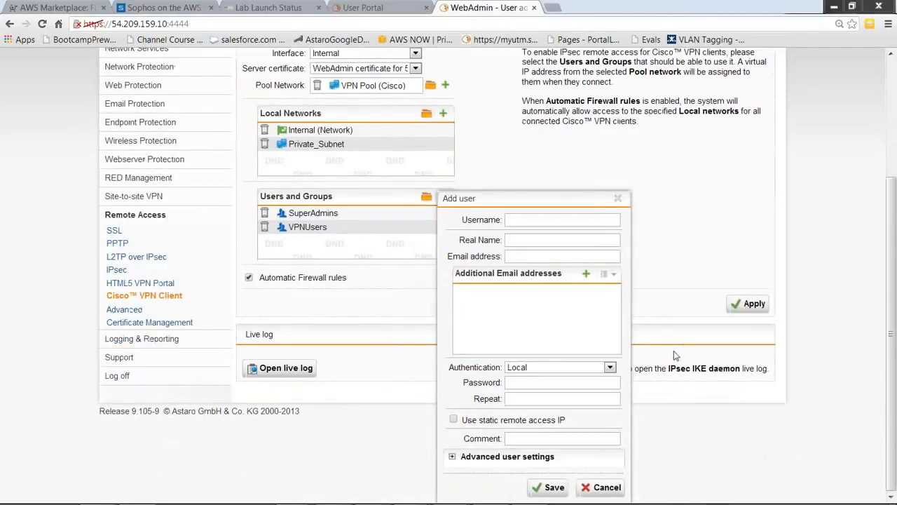
{"action": "left_click", "coordinate": [596, 487]}
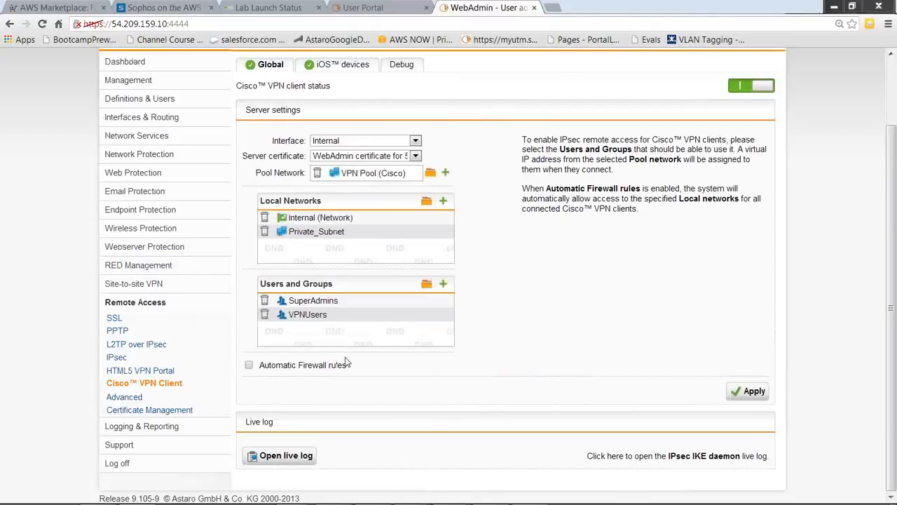
Start a new Network Protection firewall rule with vpnuser01 (User Network) as its source.
{"action": "scroll", "coordinate": [345, 363], "scroll_direction": "up", "scroll_amount": 2}
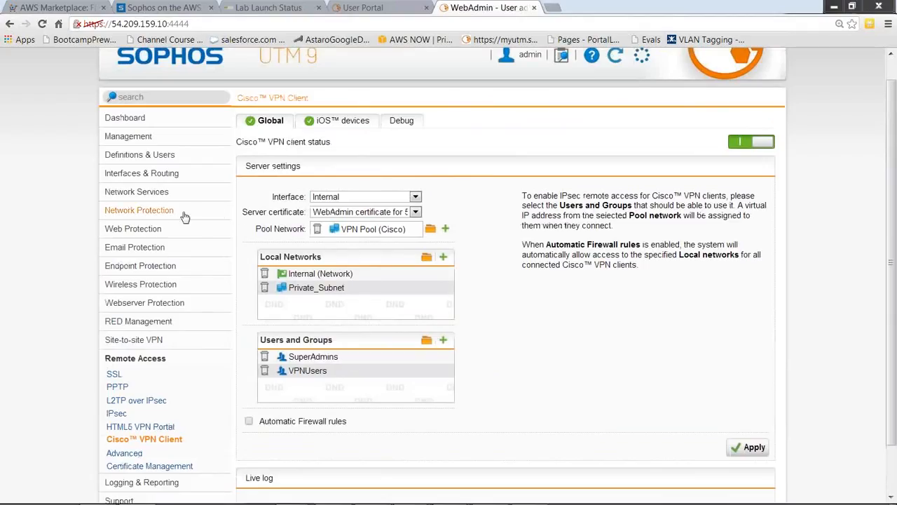
{"action": "left_click", "coordinate": [157, 210]}
{"action": "scroll", "coordinate": [157, 211], "scroll_direction": "up", "scroll_amount": 1}
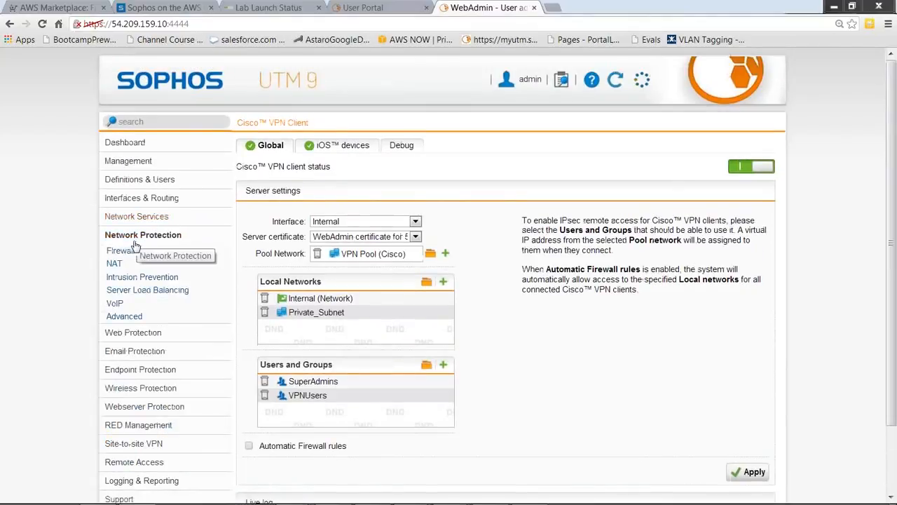
{"action": "left_click", "coordinate": [116, 251]}
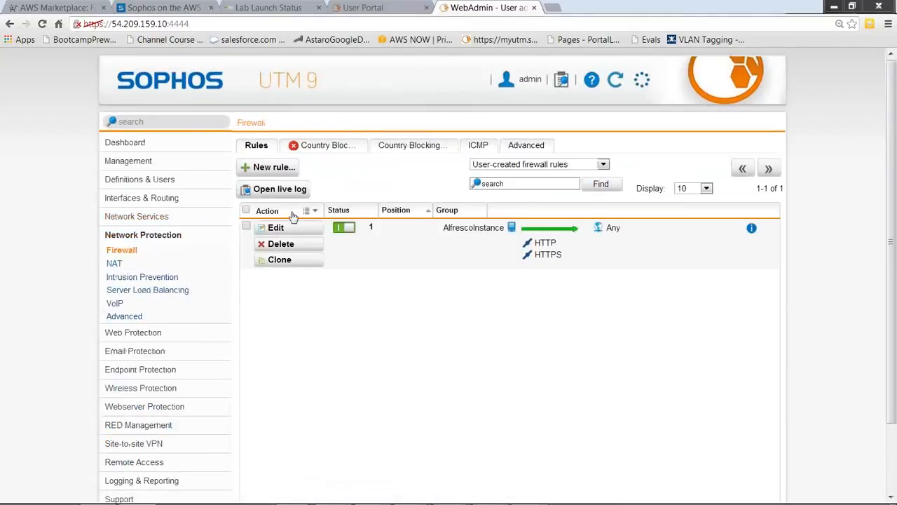
{"action": "left_click", "coordinate": [289, 170]}
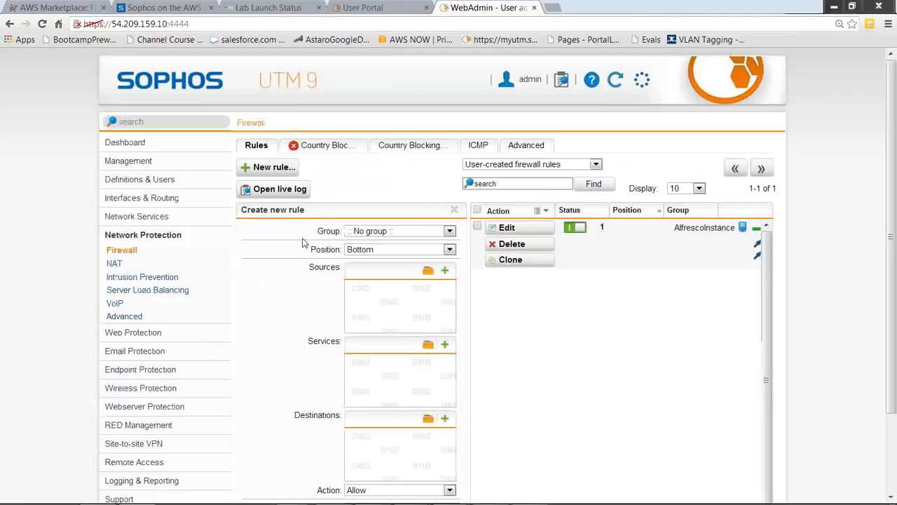
{"action": "left_click", "coordinate": [428, 271]}
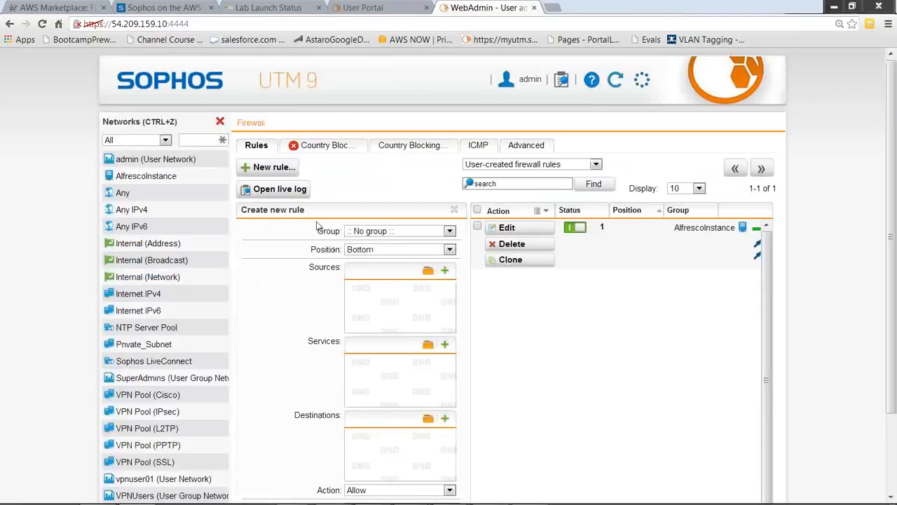
{"action": "left_click", "coordinate": [205, 140]}
{"action": "type", "text": "v"}
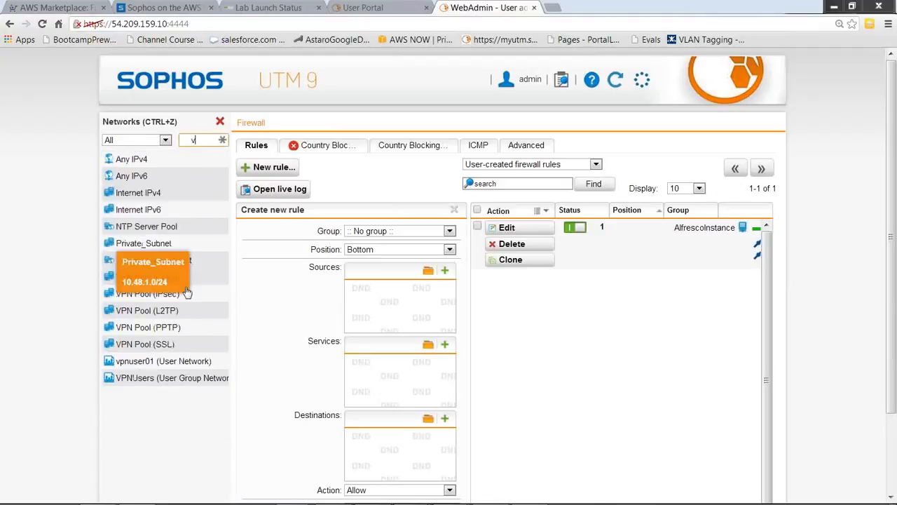
{"action": "left_click_drag", "start_coordinate": [219, 359], "coordinate": [362, 310]}
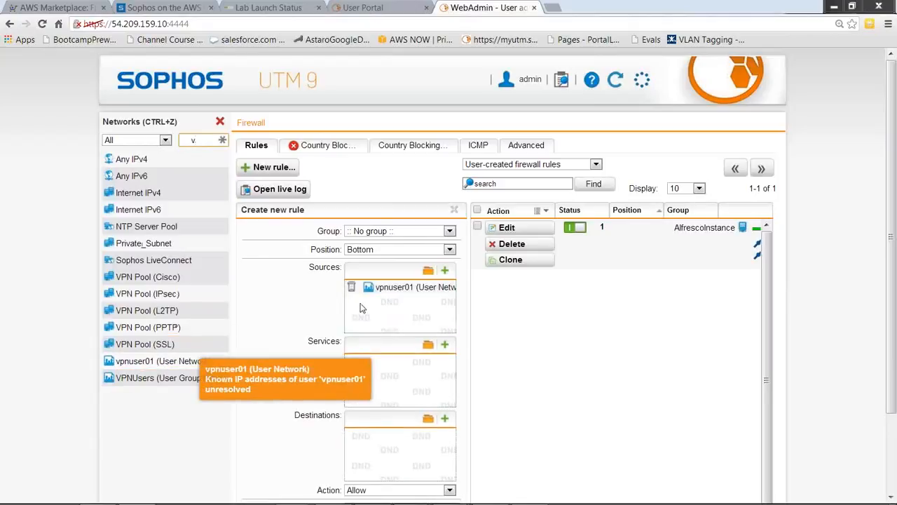
Add AlfrescoInstance as the rule's destination and Microsoft Remote Desktop (RDP) as its service.
{"action": "key", "text": "BackSpace"}
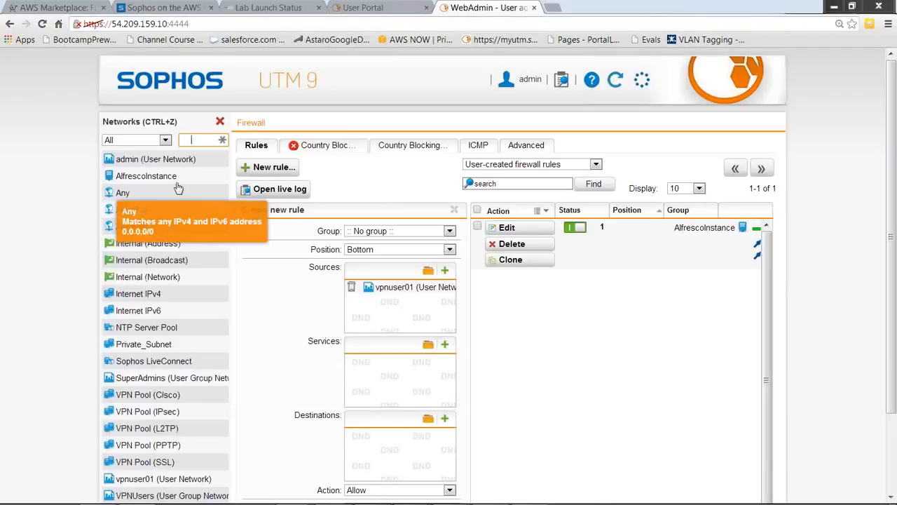
{"action": "left_click_drag", "start_coordinate": [173, 183], "coordinate": [409, 445]}
{"action": "left_click", "coordinate": [429, 343]}
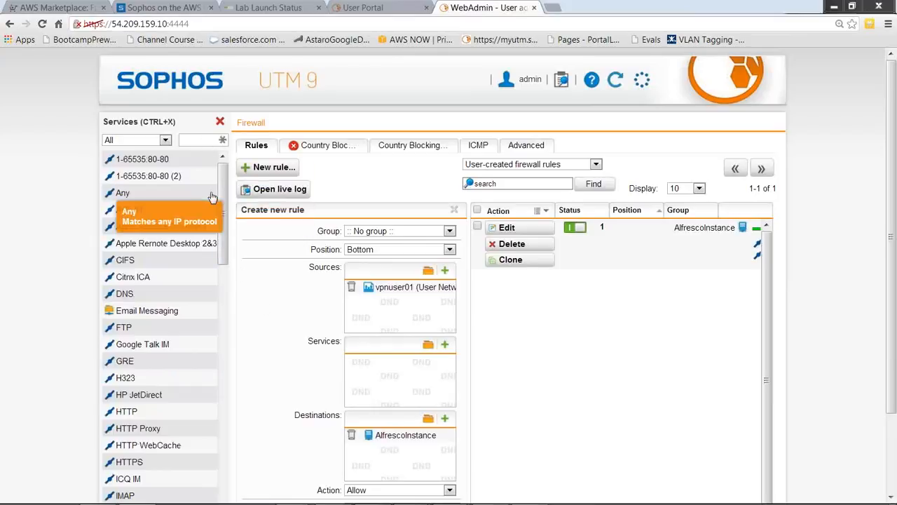
{"action": "left_click_drag", "start_coordinate": [222, 212], "coordinate": [235, 278]}
{"action": "scroll", "coordinate": [213, 303], "scroll_direction": "down", "scroll_amount": 4}
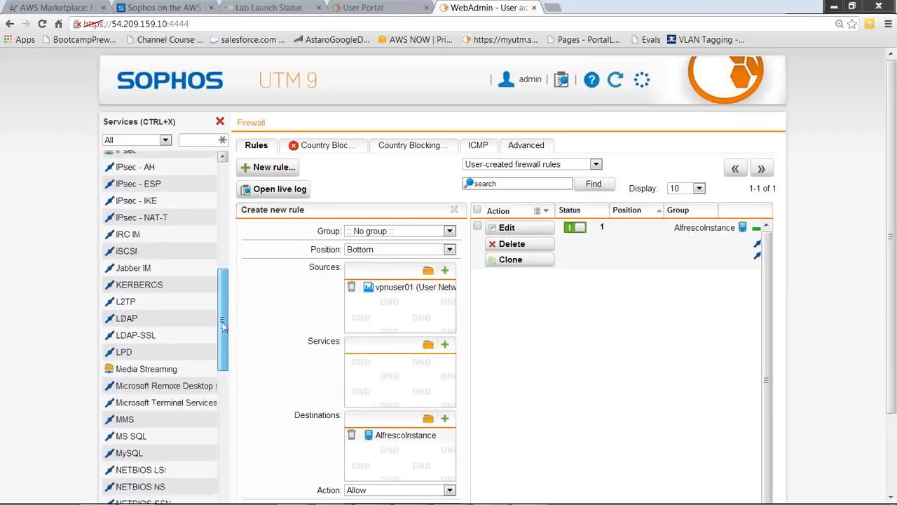
{"action": "left_click_drag", "start_coordinate": [214, 301], "coordinate": [410, 365]}
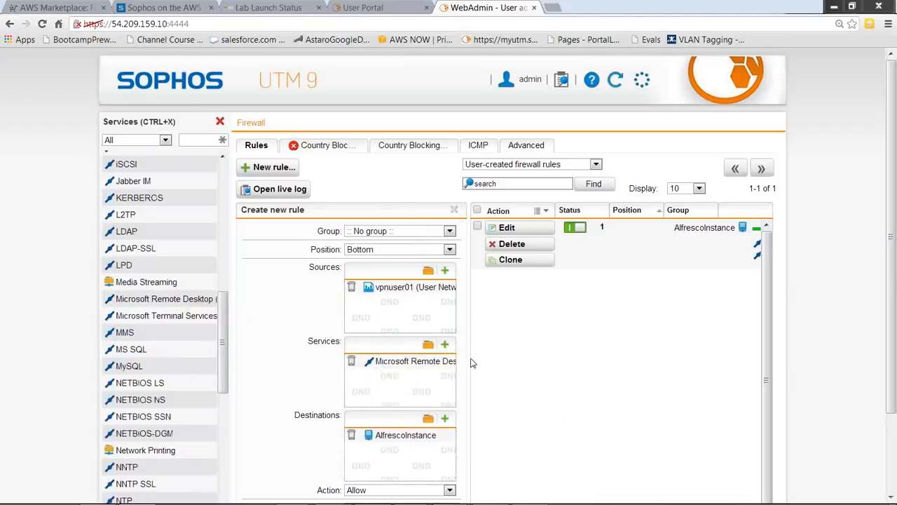
Review the new rule's entries and time period choices, and enable traffic logging in its advanced settings.
{"action": "scroll", "coordinate": [512, 360], "scroll_direction": "down", "scroll_amount": 2}
{"action": "scroll", "coordinate": [494, 362], "scroll_direction": "down", "scroll_amount": 1}
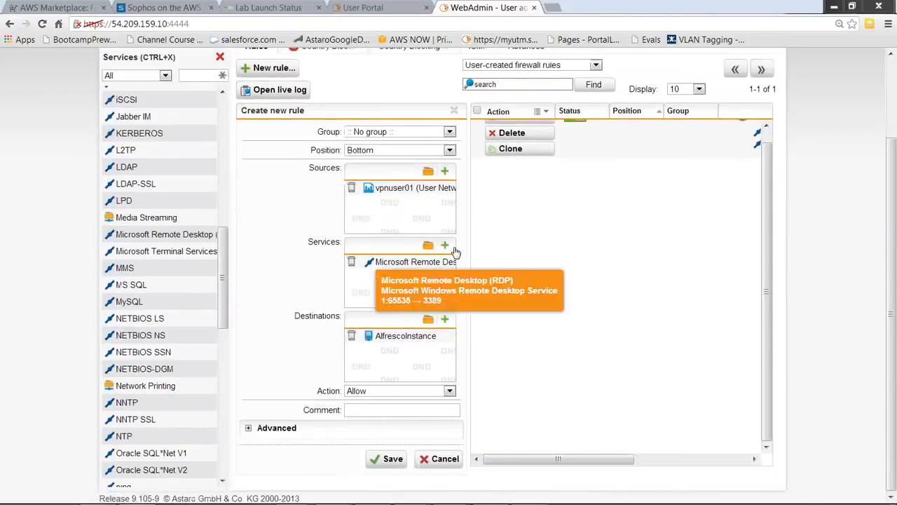
{"action": "mouse_move", "coordinate": [411, 191]}
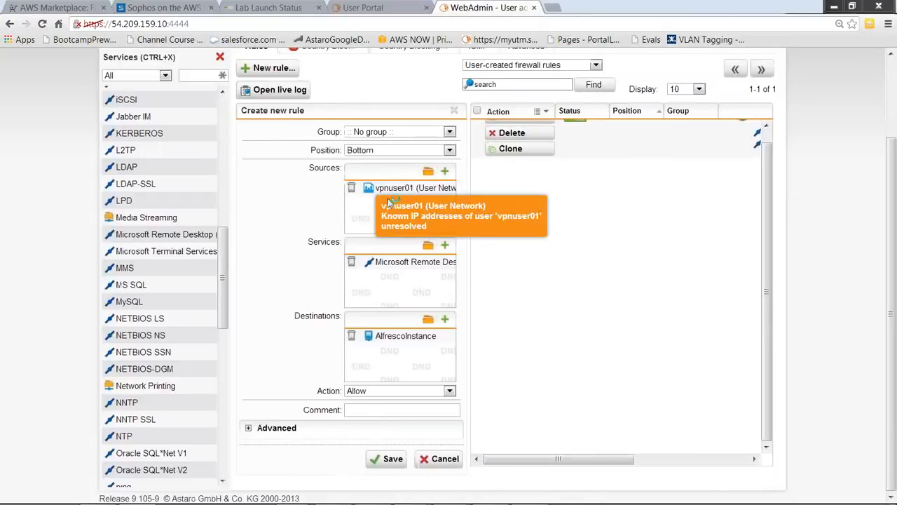
{"action": "mouse_move", "coordinate": [385, 267]}
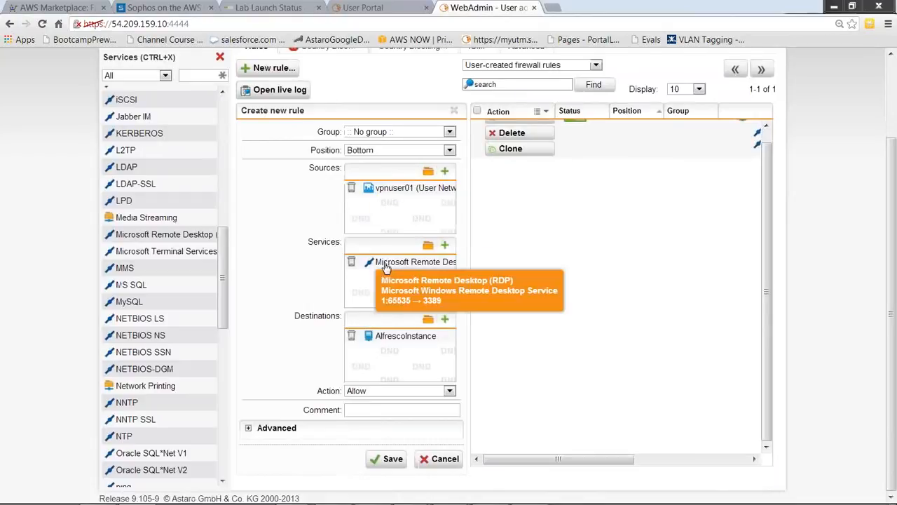
{"action": "mouse_move", "coordinate": [366, 337]}
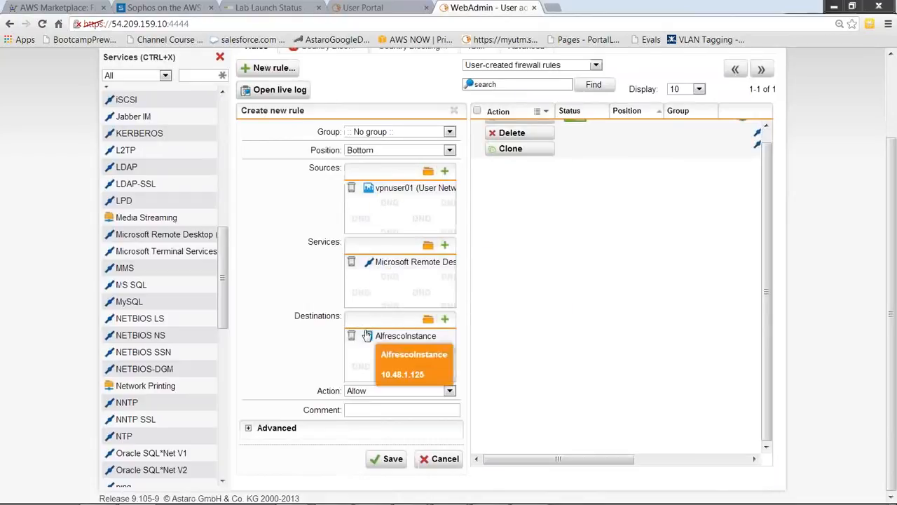
{"action": "left_click", "coordinate": [276, 432]}
{"action": "scroll", "coordinate": [470, 395], "scroll_direction": "down", "scroll_amount": 1}
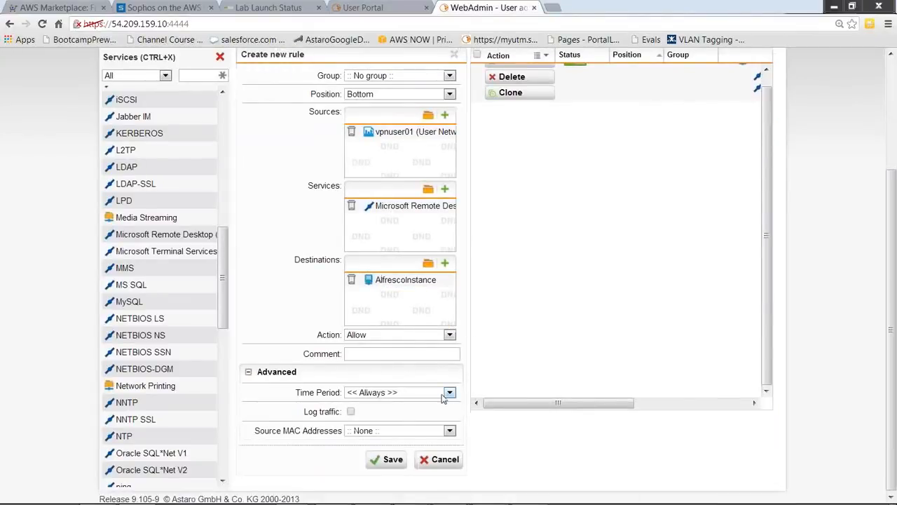
{"action": "left_click", "coordinate": [442, 395]}
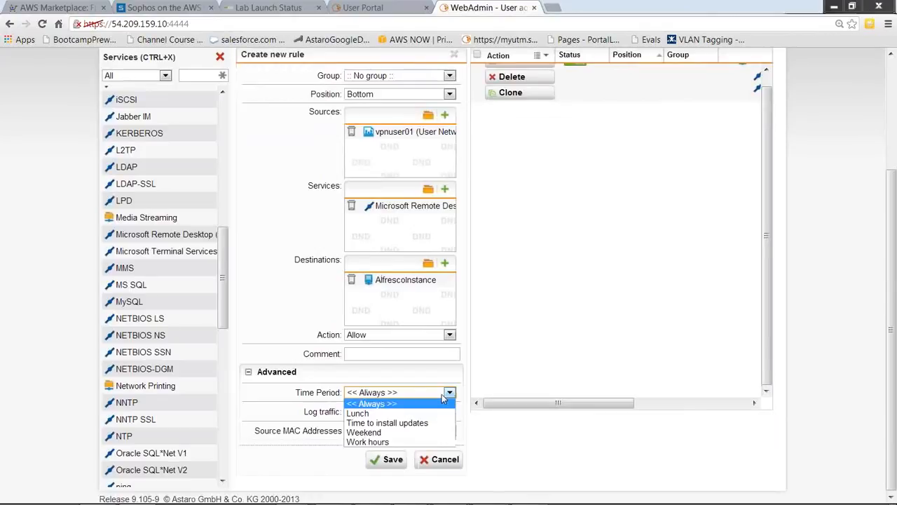
{"action": "left_click", "coordinate": [441, 394]}
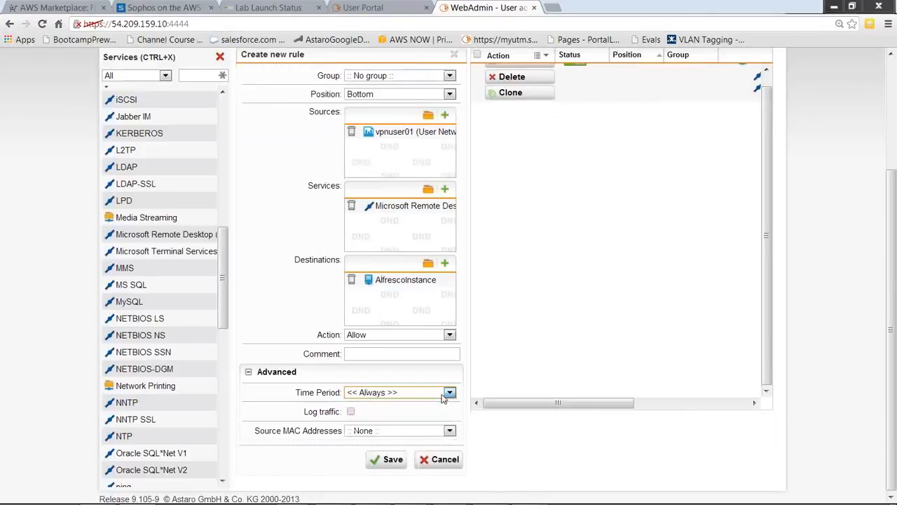
{"action": "left_click", "coordinate": [351, 412]}
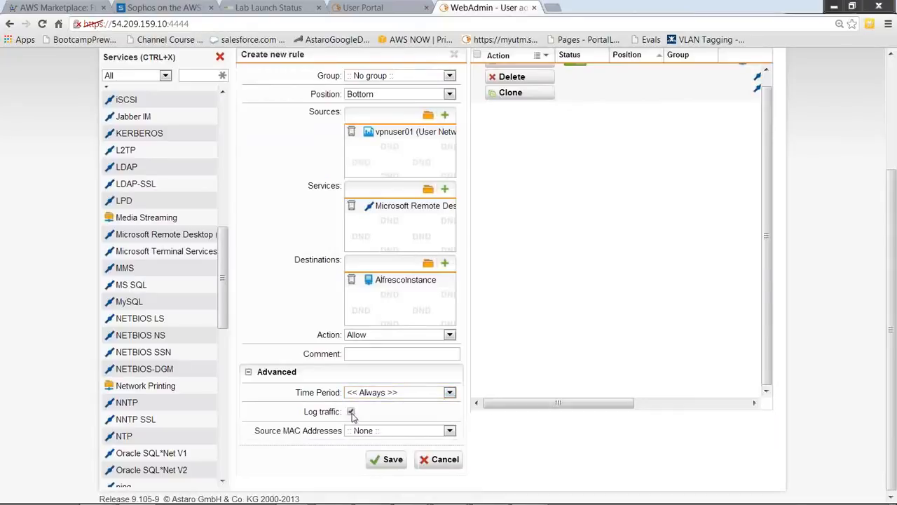
Close the services list, leave the new rule unsaved and view today's Network Protection statistics.
{"action": "scroll", "coordinate": [351, 414], "scroll_direction": "up", "scroll_amount": 3}
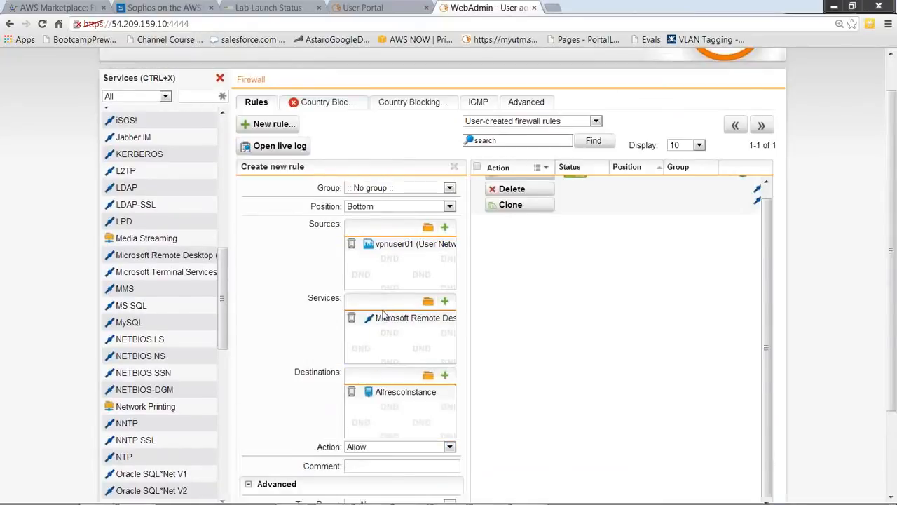
{"action": "left_click", "coordinate": [220, 79]}
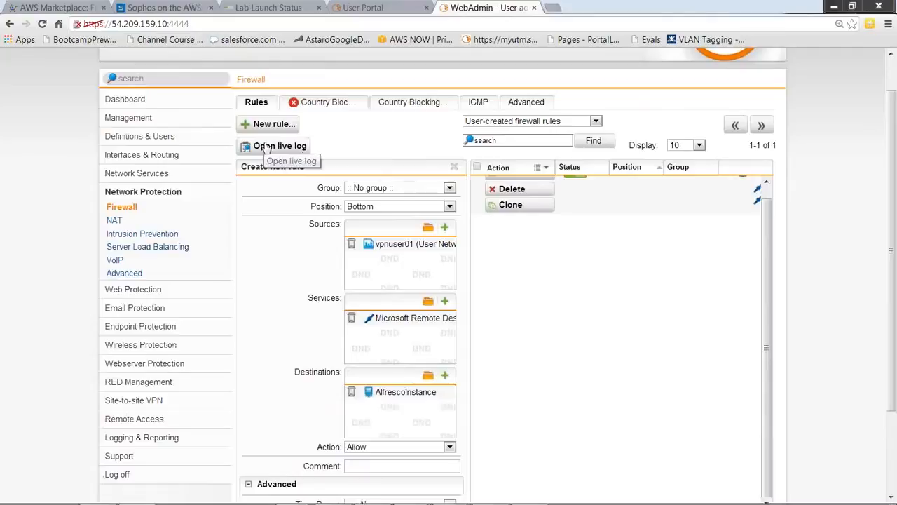
{"action": "scroll", "coordinate": [184, 196], "scroll_direction": "up", "scroll_amount": 1}
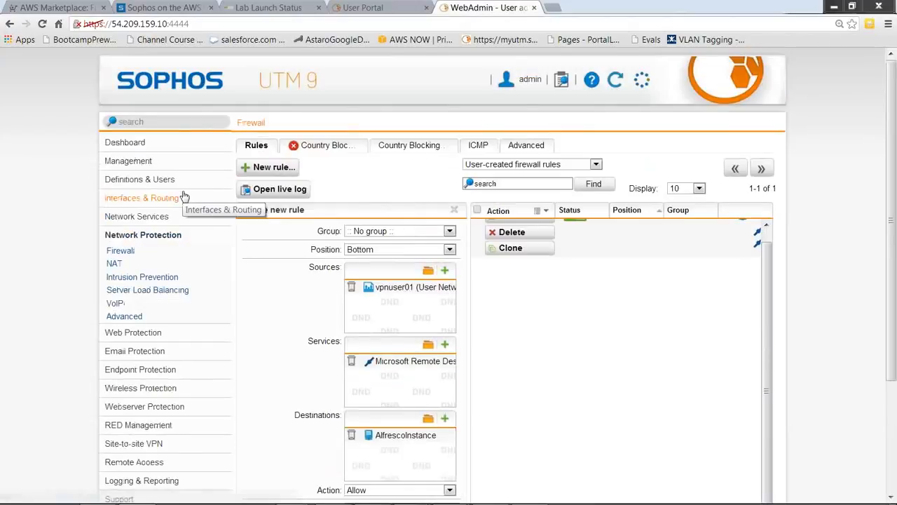
{"action": "left_click", "coordinate": [165, 234]}
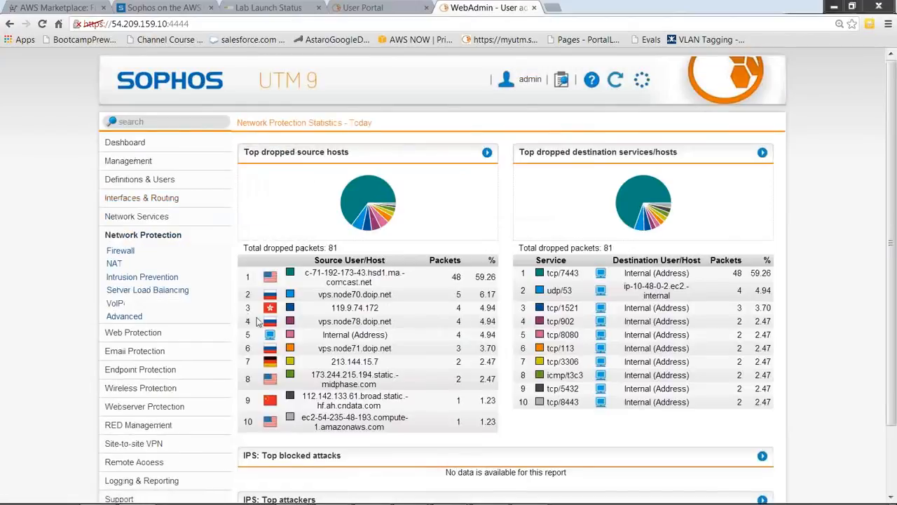
{"action": "mouse_move", "coordinate": [269, 315]}
Enable Country Blocking in the firewall settings and view the blocking options for Anguilla.
{"action": "left_click", "coordinate": [128, 251]}
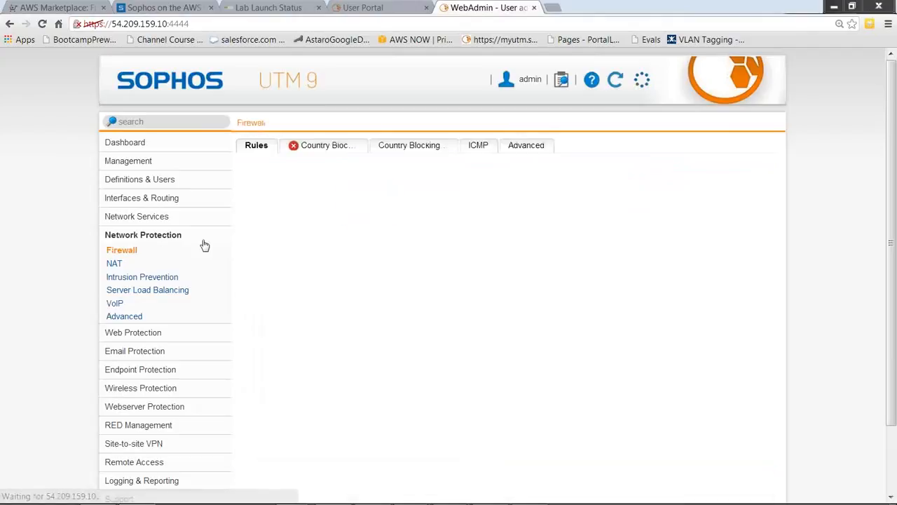
{"action": "left_click", "coordinate": [331, 150]}
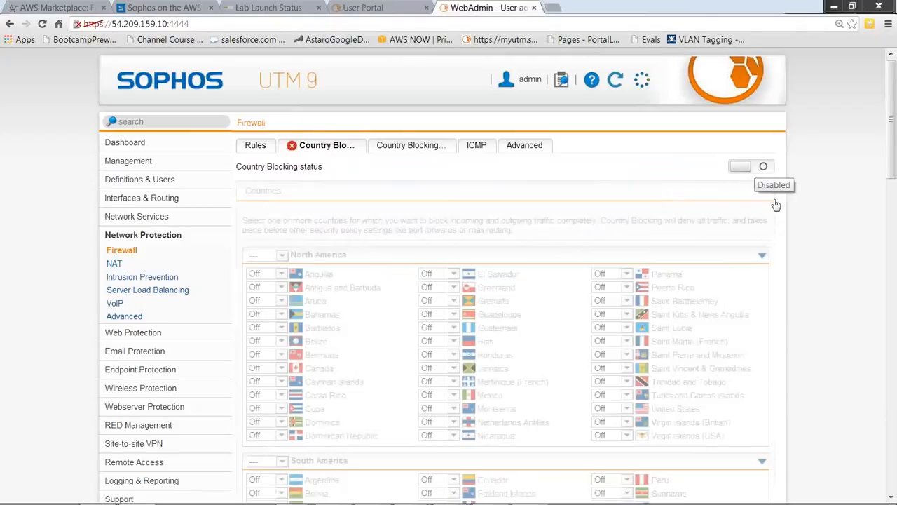
{"action": "left_click", "coordinate": [763, 171]}
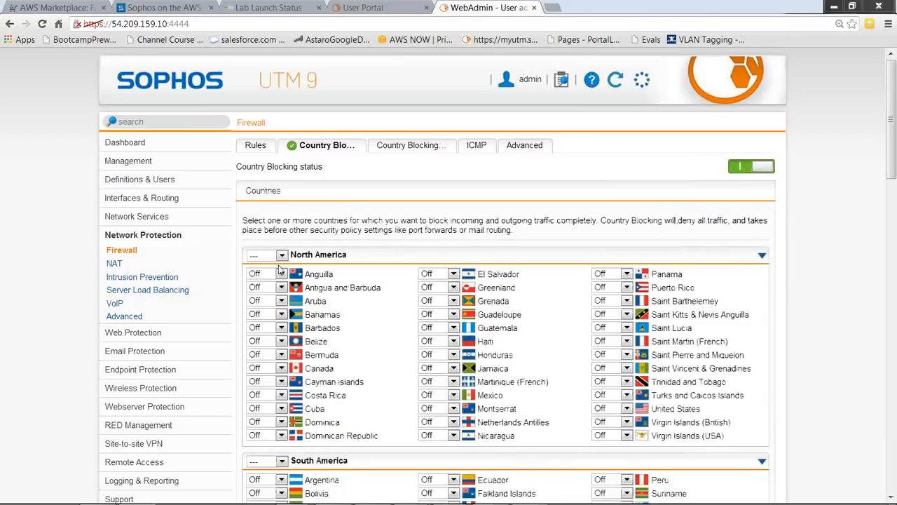
{"action": "left_click", "coordinate": [281, 274]}
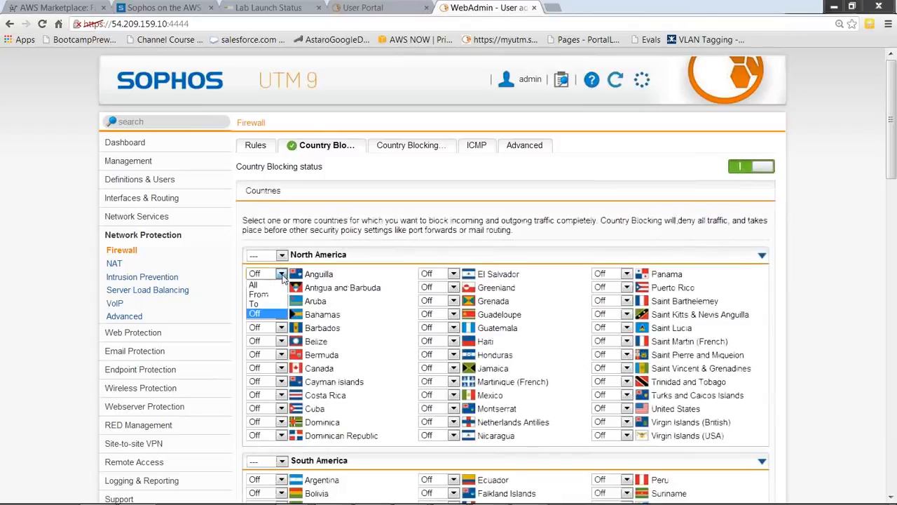
{"action": "left_click", "coordinate": [282, 278]}
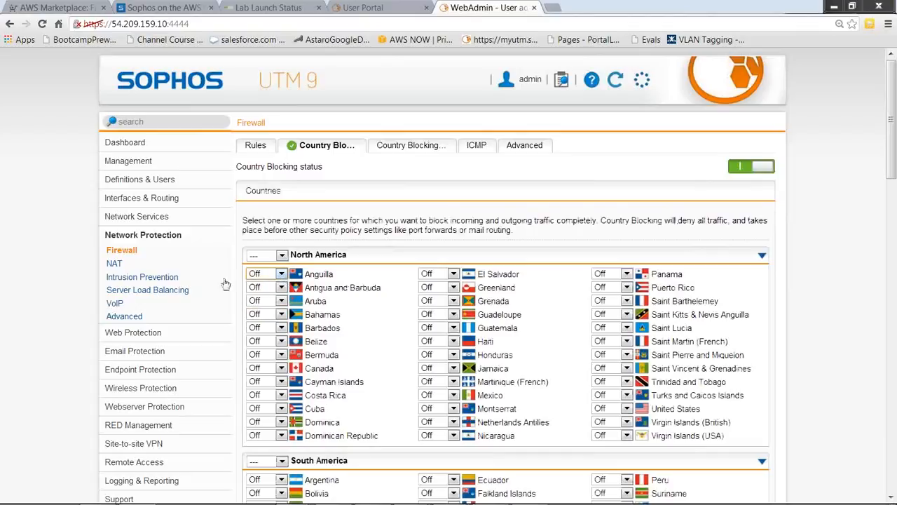
Switch on Intrusion Prevention and add AlfrescoInstance to its local networks.
{"action": "left_click", "coordinate": [184, 281]}
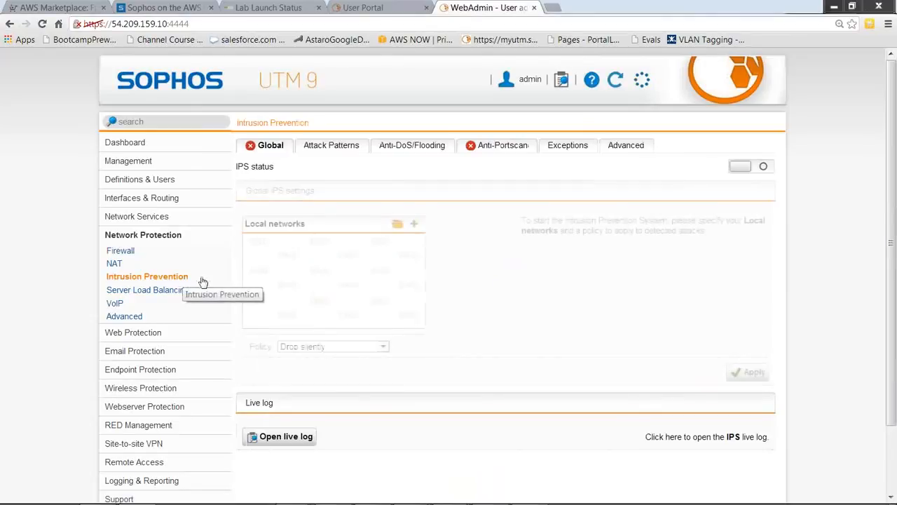
{"action": "left_click", "coordinate": [754, 171]}
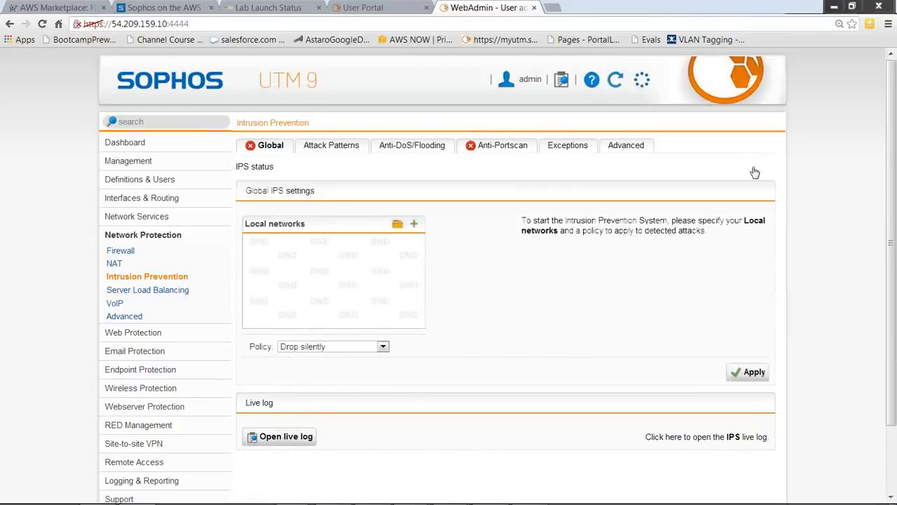
{"action": "left_click", "coordinate": [396, 226]}
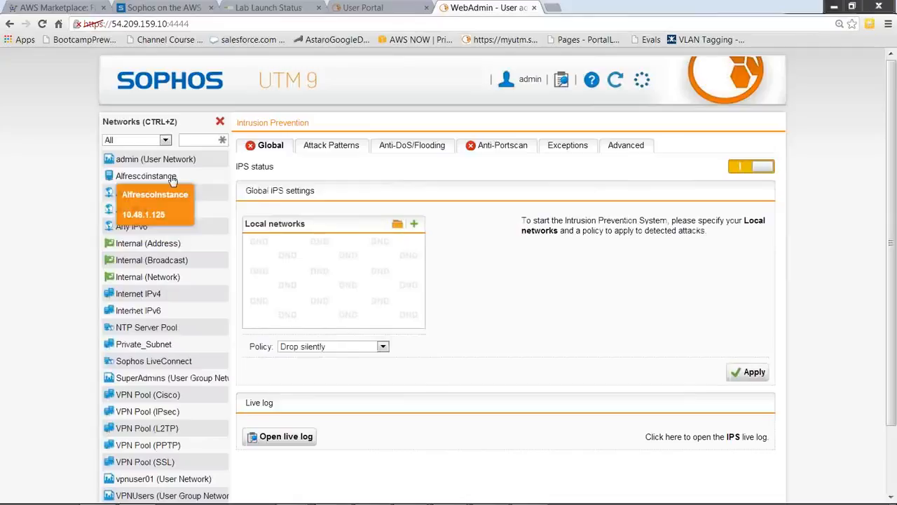
{"action": "left_click_drag", "start_coordinate": [172, 180], "coordinate": [270, 258]}
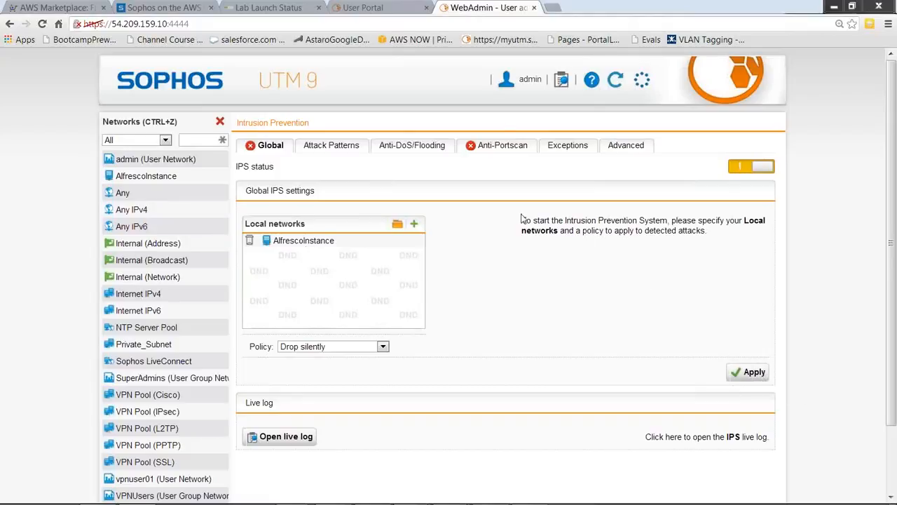
Review the intrusion prevention attack pattern groups with their actions and options, and close the networks list.
{"action": "left_click", "coordinate": [357, 150]}
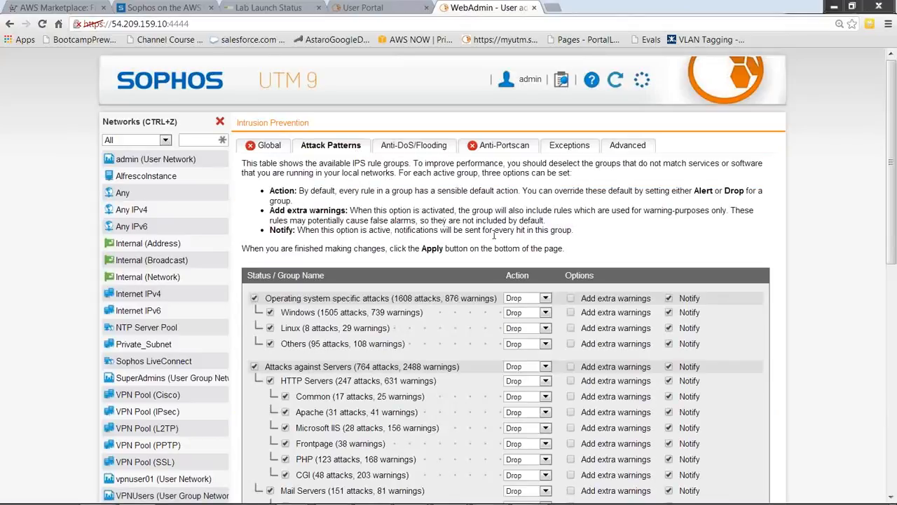
{"action": "scroll", "coordinate": [493, 236], "scroll_direction": "down", "scroll_amount": 1}
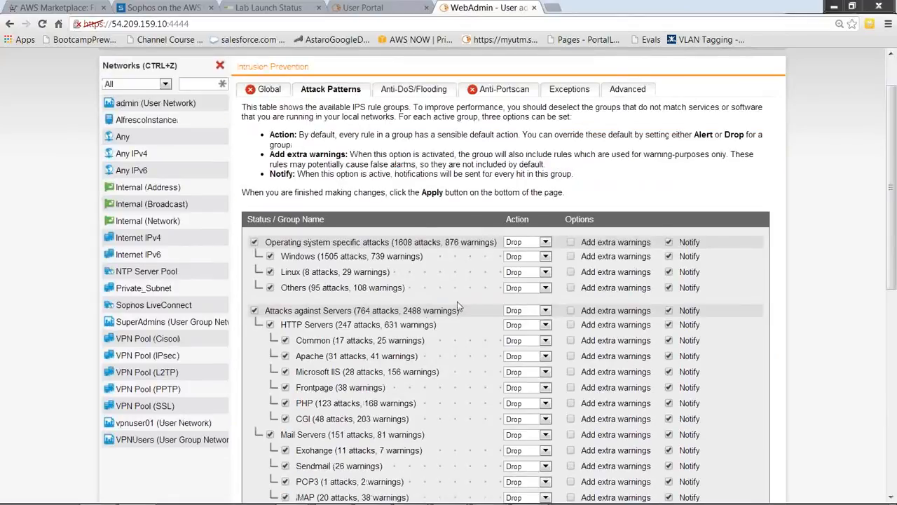
{"action": "scroll", "coordinate": [472, 284], "scroll_direction": "down", "scroll_amount": 1}
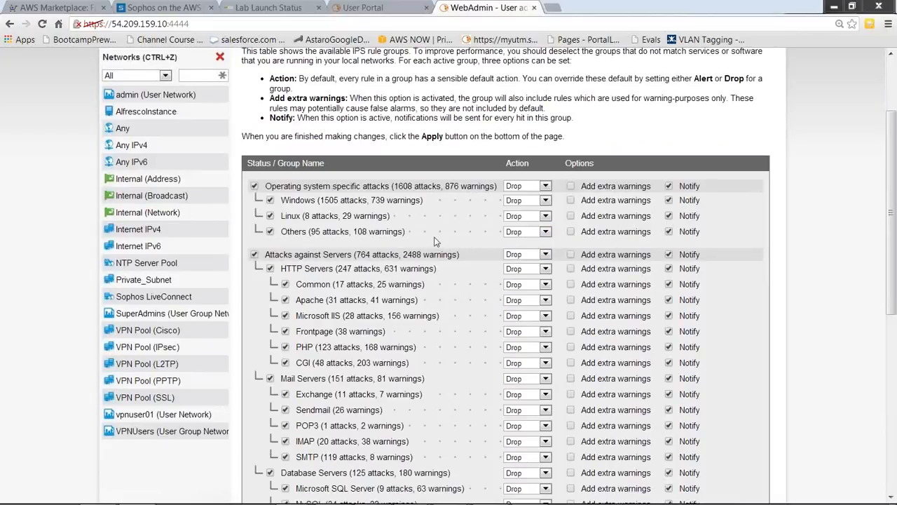
{"action": "scroll", "coordinate": [434, 242], "scroll_direction": "up", "scroll_amount": 1}
{"action": "scroll", "coordinate": [435, 242], "scroll_direction": "up", "scroll_amount": 1}
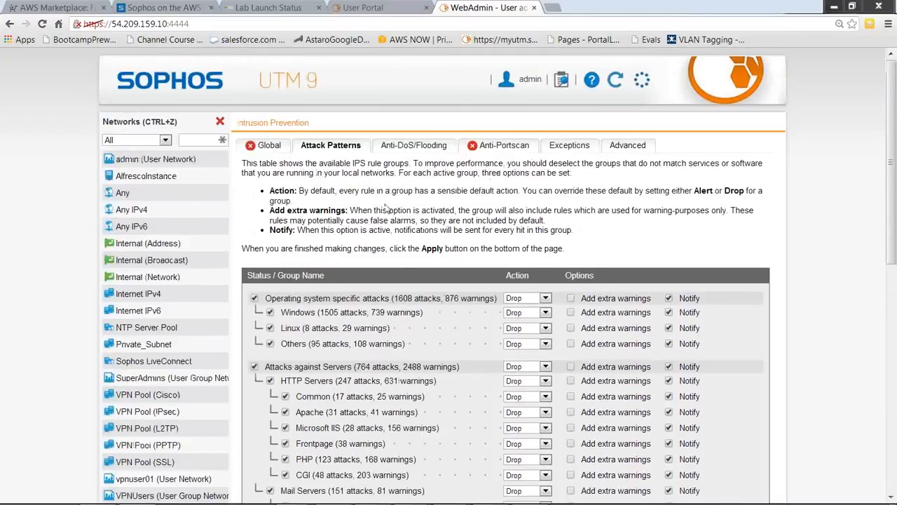
{"action": "left_click", "coordinate": [220, 123]}
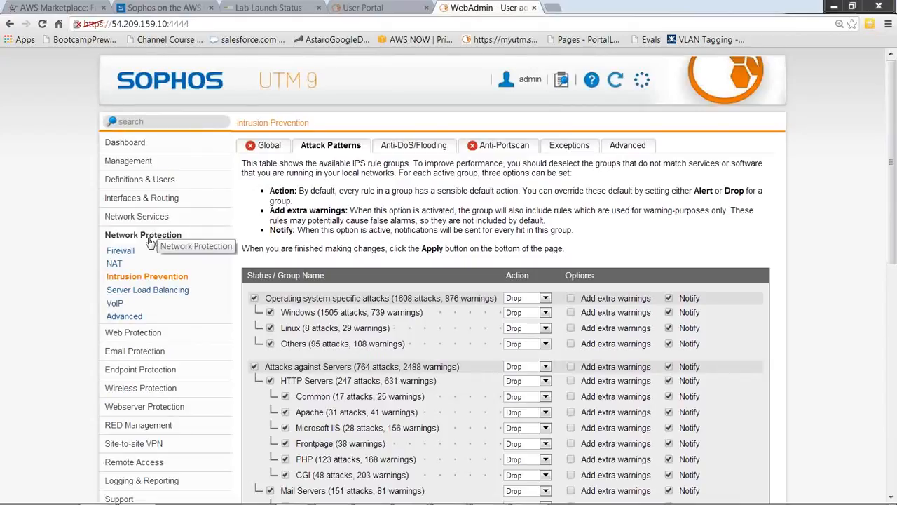
Open the Advanced Protection firewall profile of the Web Application Firewall for editing.
{"action": "scroll", "coordinate": [149, 242], "scroll_direction": "down", "scroll_amount": 1}
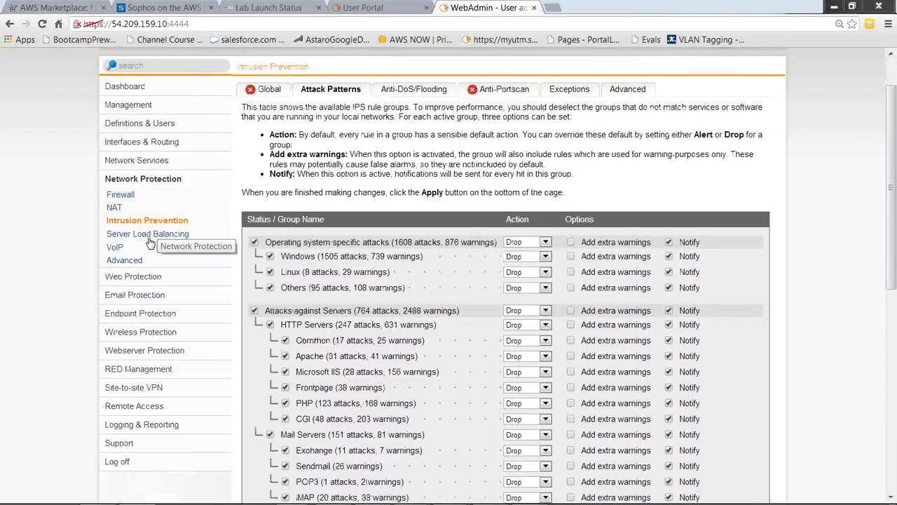
{"action": "left_click", "coordinate": [150, 352]}
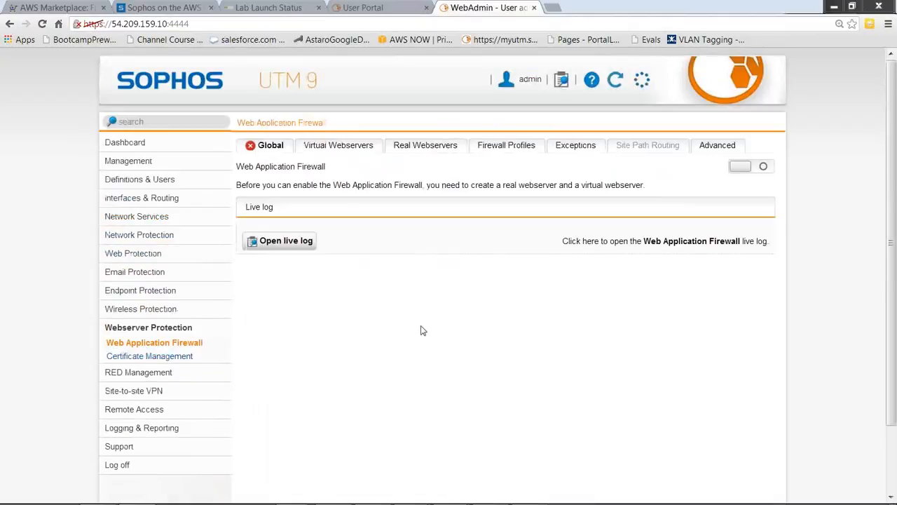
{"action": "left_click", "coordinate": [528, 151]}
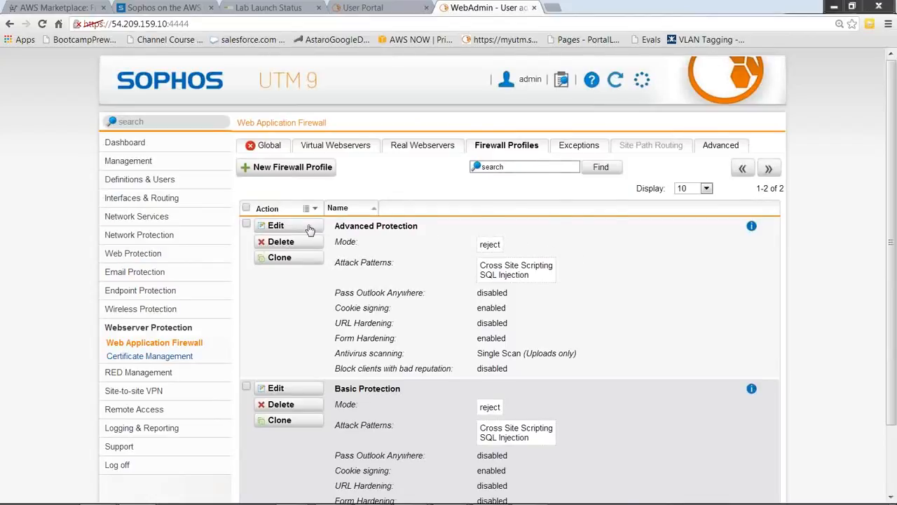
{"action": "left_click", "coordinate": [276, 226]}
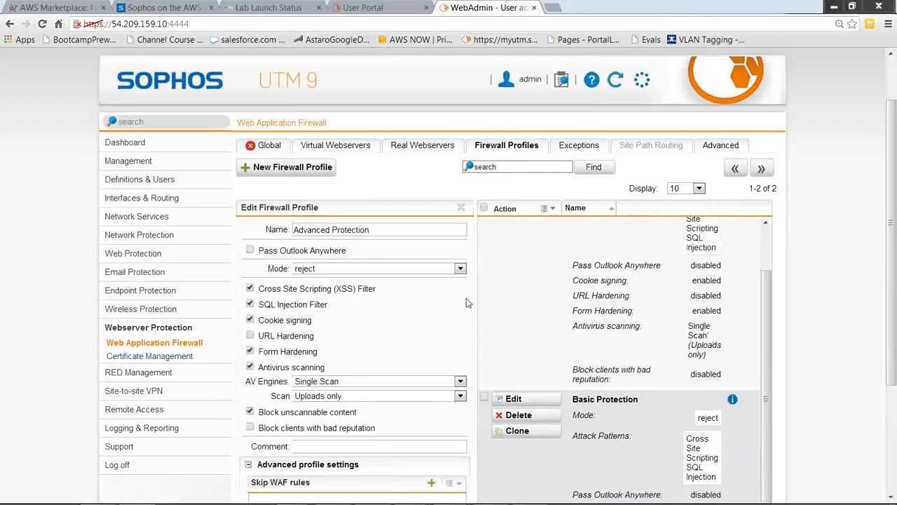
{"action": "scroll", "coordinate": [468, 302], "scroll_direction": "down", "scroll_amount": 1}
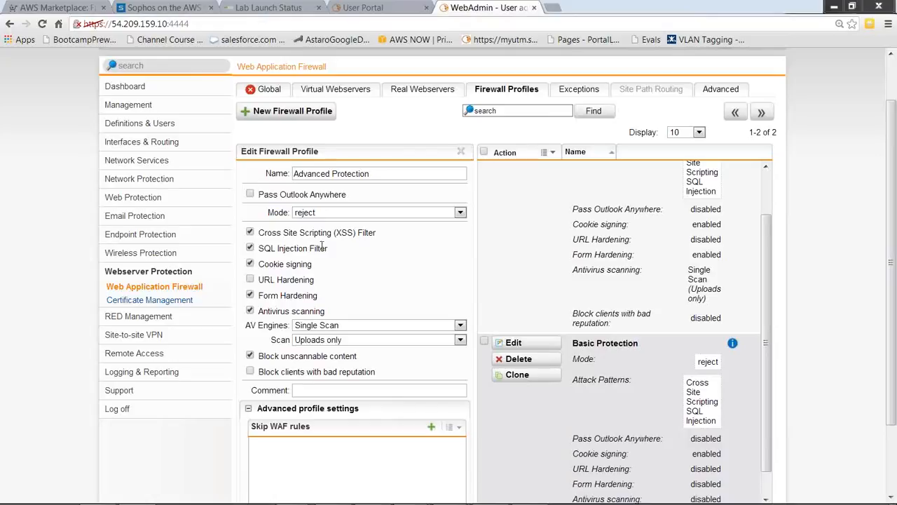
Check the profile's antivirus scan choices and enable blocking of clients with bad reputation.
{"action": "left_click", "coordinate": [325, 340]}
{"action": "left_click", "coordinate": [324, 338]}
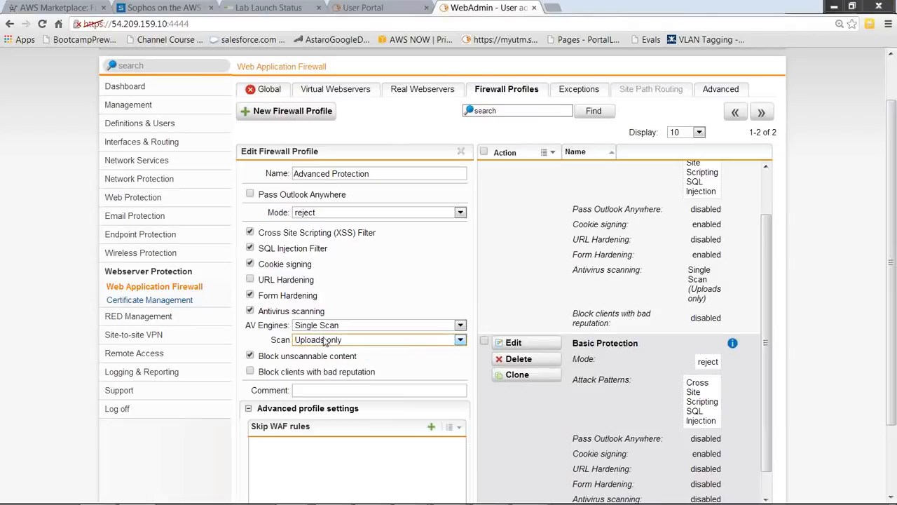
{"action": "scroll", "coordinate": [325, 338], "scroll_direction": "down", "scroll_amount": 1}
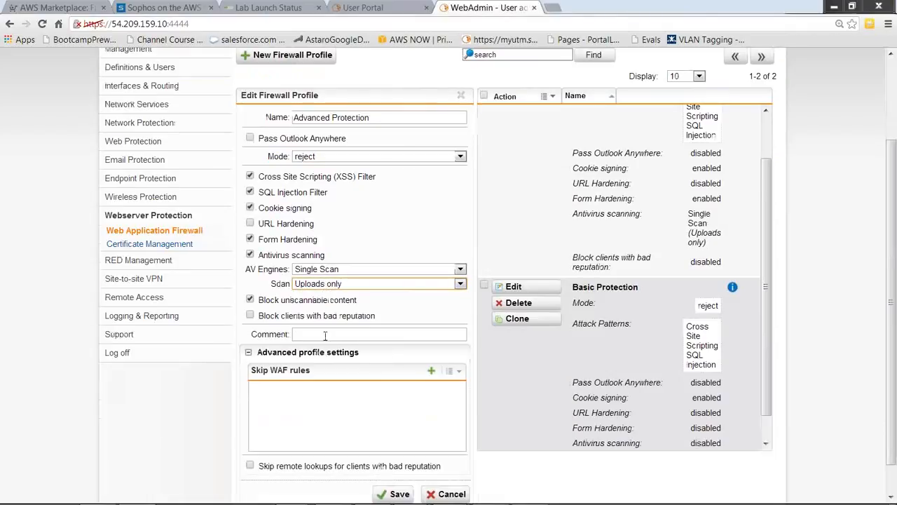
{"action": "left_click", "coordinate": [249, 315]}
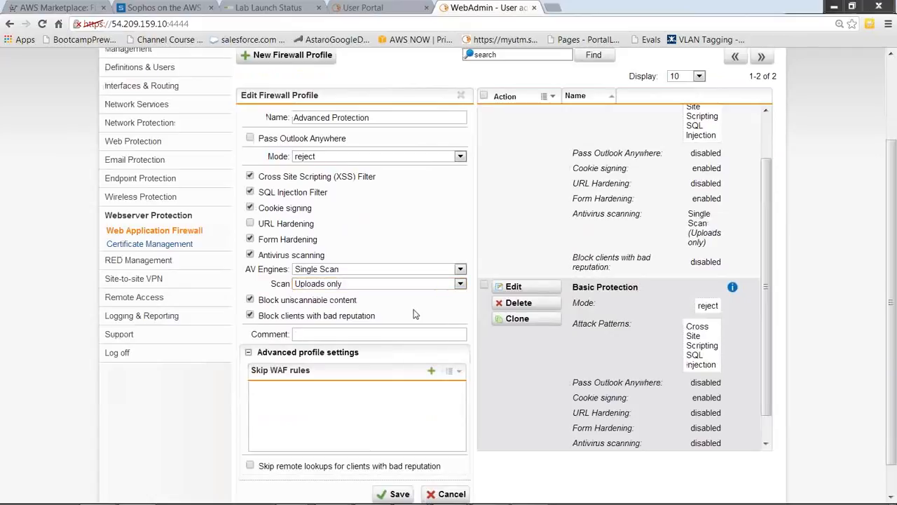
Create and save a real webserver with AlfrescoInstance as its host and Plain (HTTP) as its type.
{"action": "scroll", "coordinate": [413, 314], "scroll_direction": "up", "scroll_amount": 2}
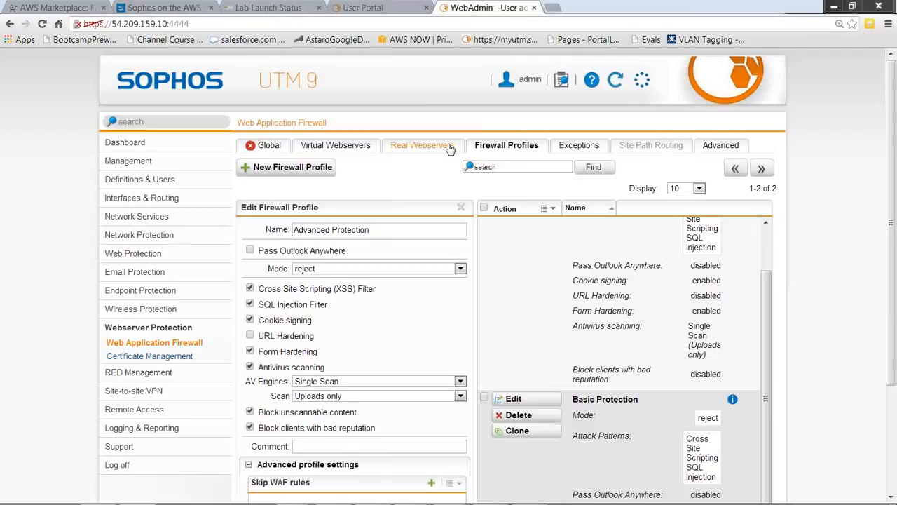
{"action": "left_click", "coordinate": [449, 148]}
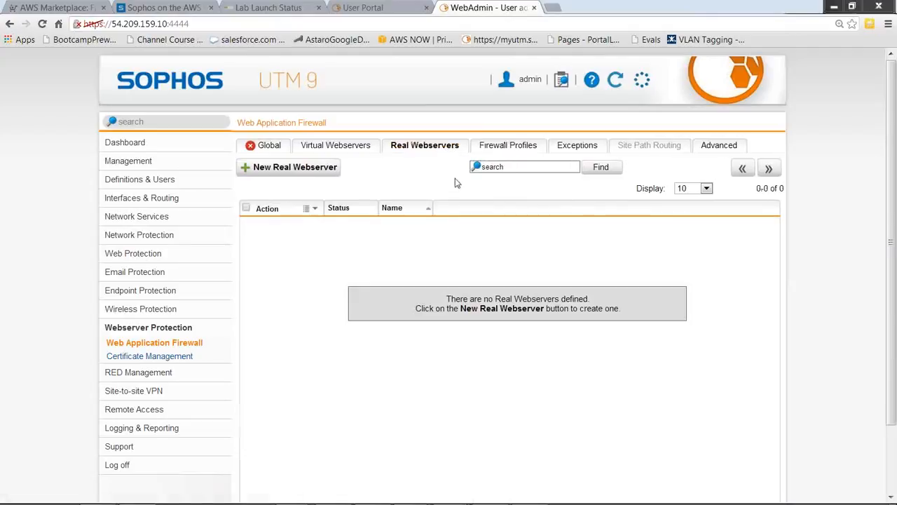
{"action": "left_click", "coordinate": [321, 173]}
{"action": "left_click", "coordinate": [410, 252]}
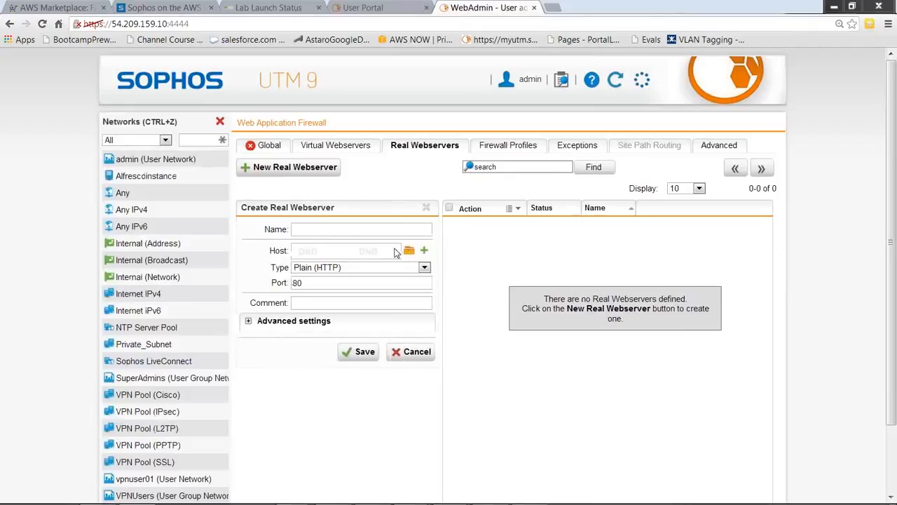
{"action": "left_click_drag", "start_coordinate": [173, 180], "coordinate": [350, 258]}
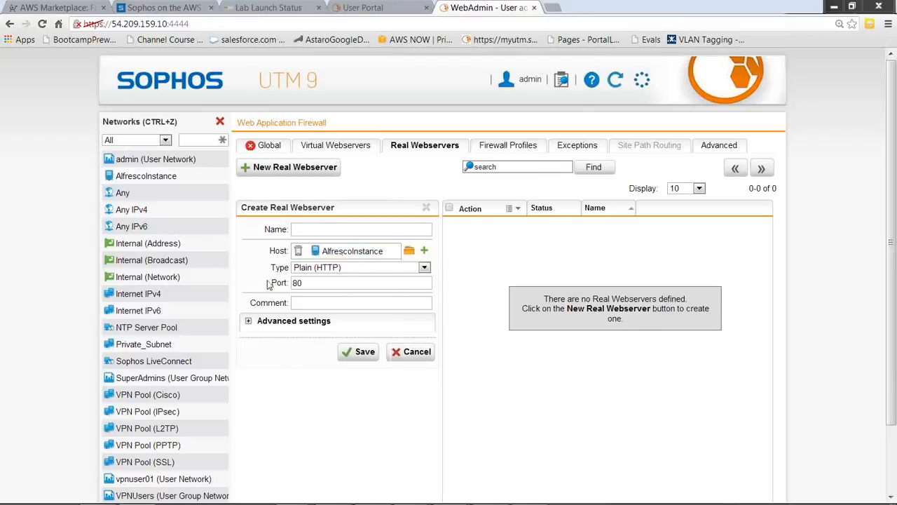
{"action": "left_click", "coordinate": [317, 269]}
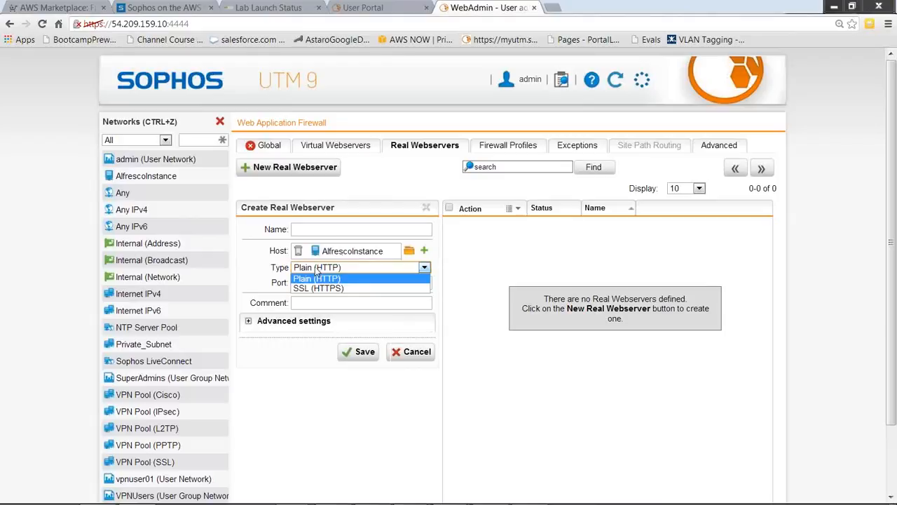
{"action": "left_click", "coordinate": [317, 277]}
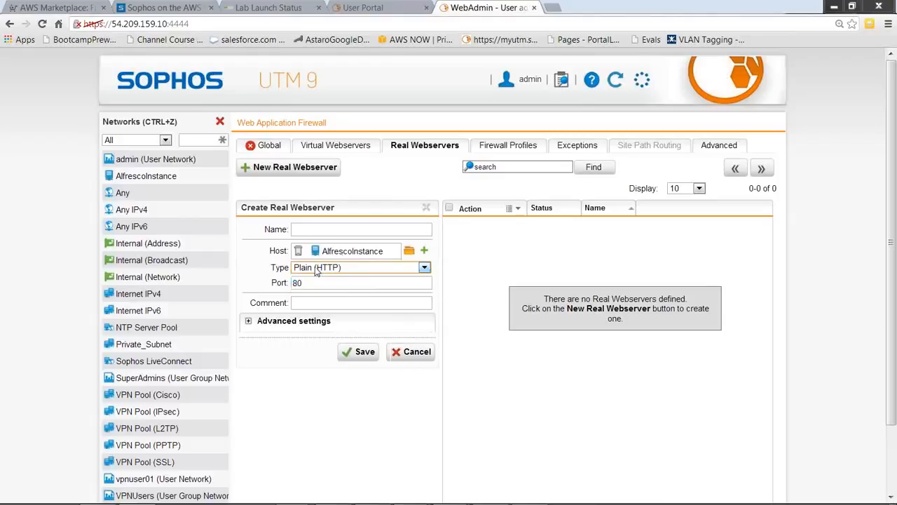
{"action": "left_click", "coordinate": [360, 353]}
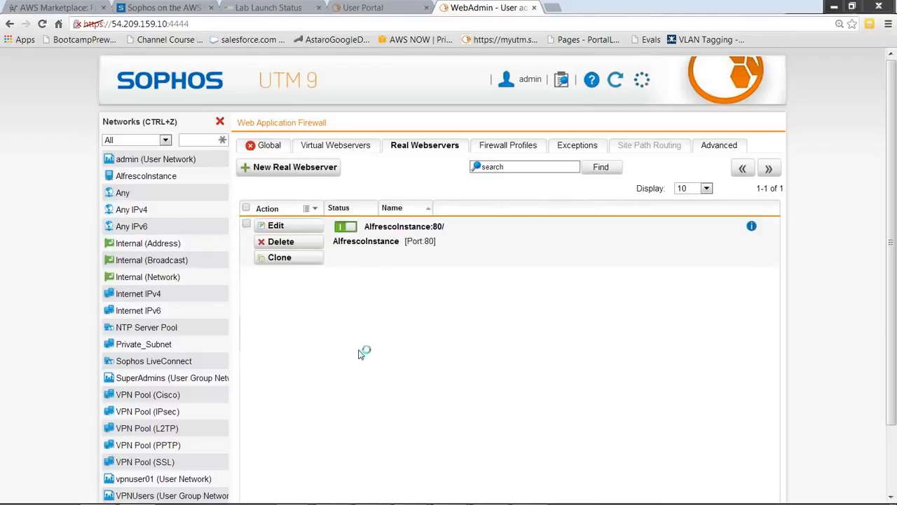
Start a new virtual webserver and set its interface to Internal (Address).
{"action": "left_click", "coordinate": [354, 148]}
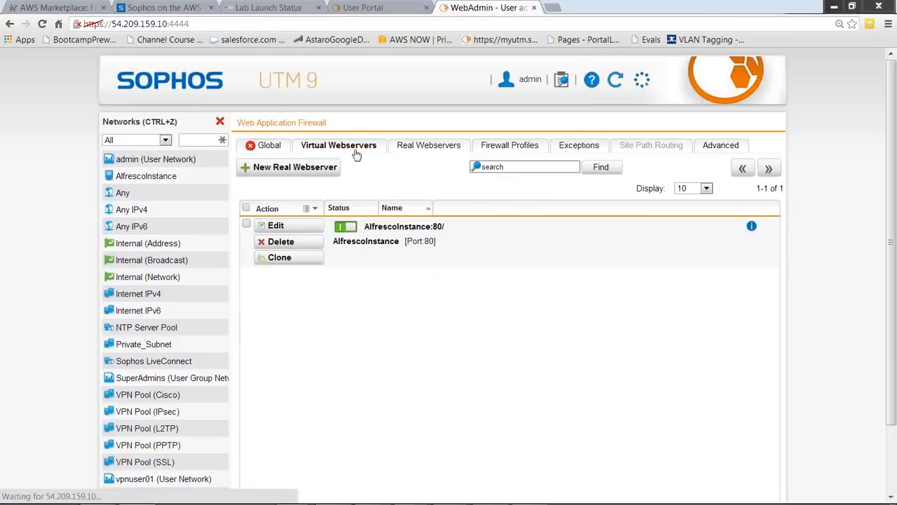
{"action": "left_click", "coordinate": [315, 168]}
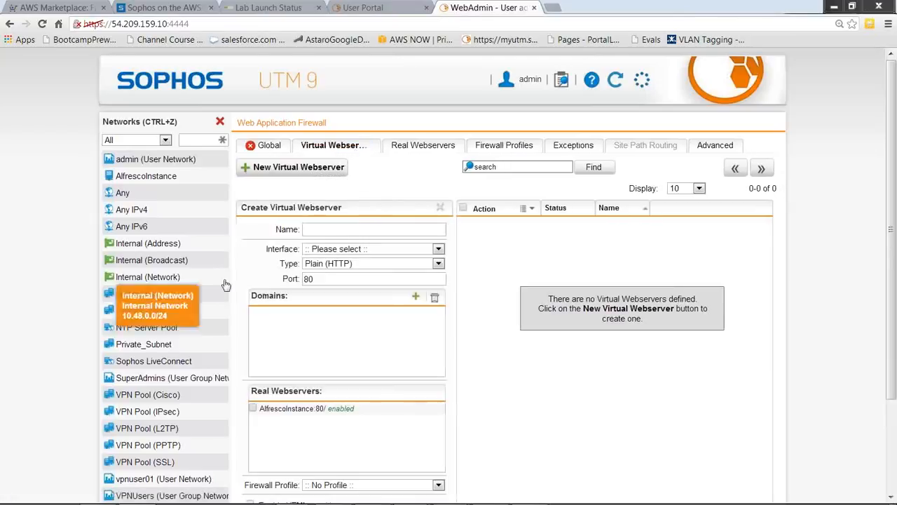
{"action": "left_click", "coordinate": [380, 251]}
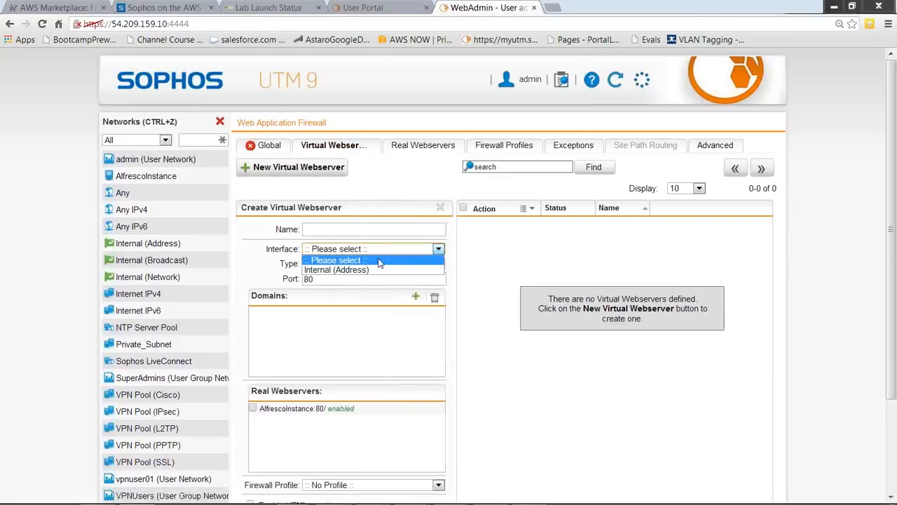
{"action": "left_click", "coordinate": [370, 272]}
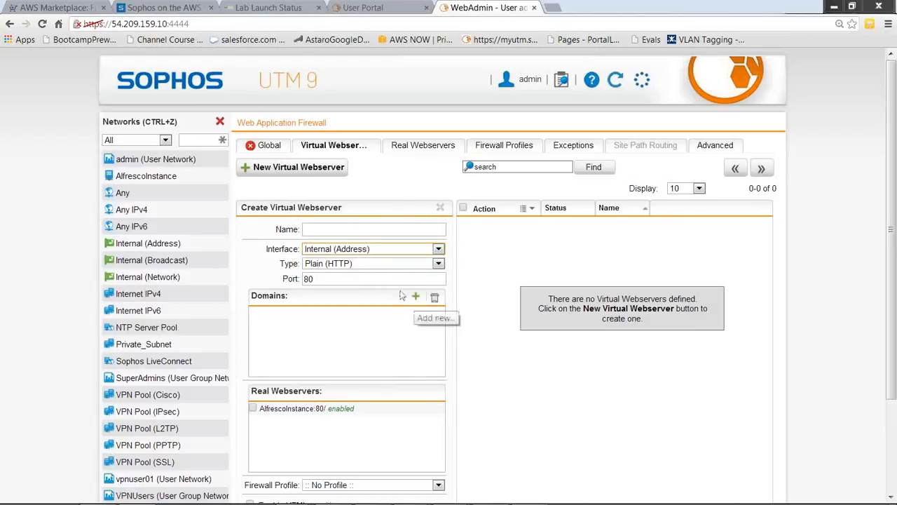
Set the virtual webserver's type to SSL (HTTPS) with the UTM certificate, and select the UTM domain.
{"action": "left_click", "coordinate": [381, 266]}
{"action": "left_click", "coordinate": [375, 279]}
{"action": "left_click", "coordinate": [370, 294]}
{"action": "left_click", "coordinate": [344, 325]}
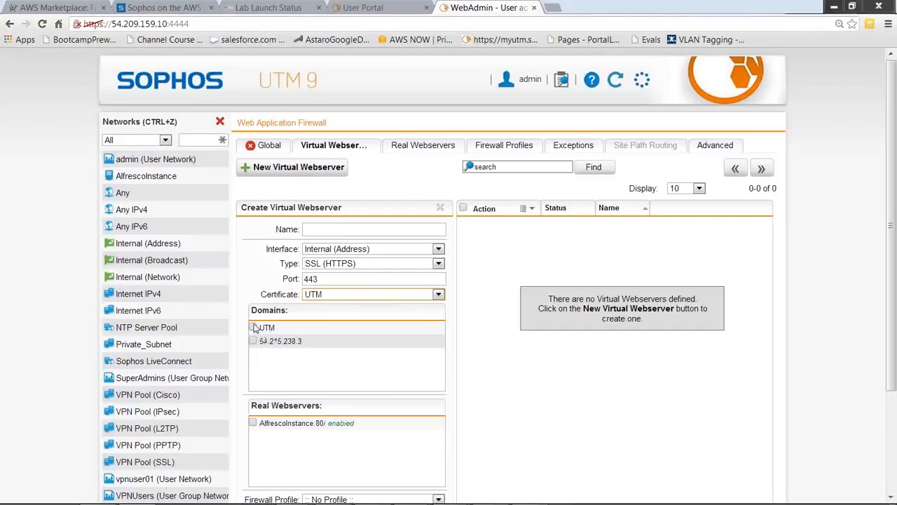
{"action": "left_click", "coordinate": [254, 331]}
Assign the Advanced Protection firewall profile to the virtual webserver.
{"action": "scroll", "coordinate": [350, 337], "scroll_direction": "down", "scroll_amount": 3}
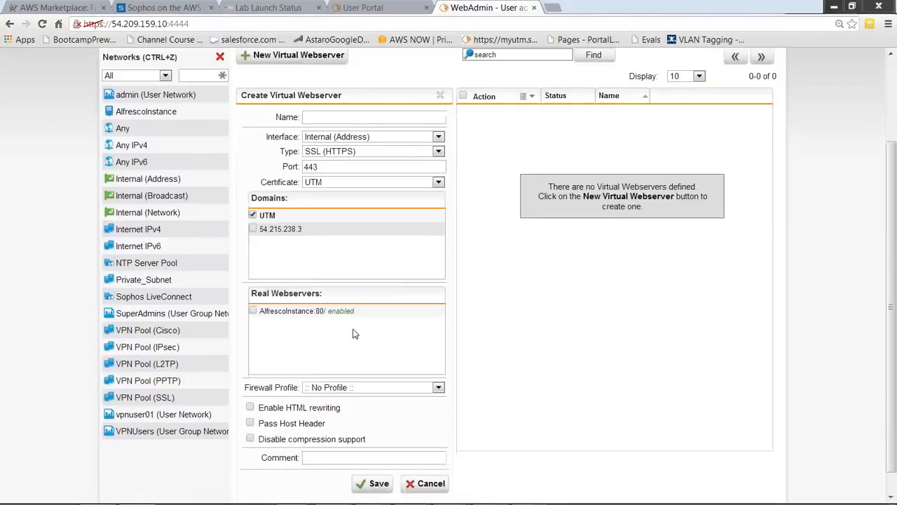
{"action": "left_click", "coordinate": [348, 363]}
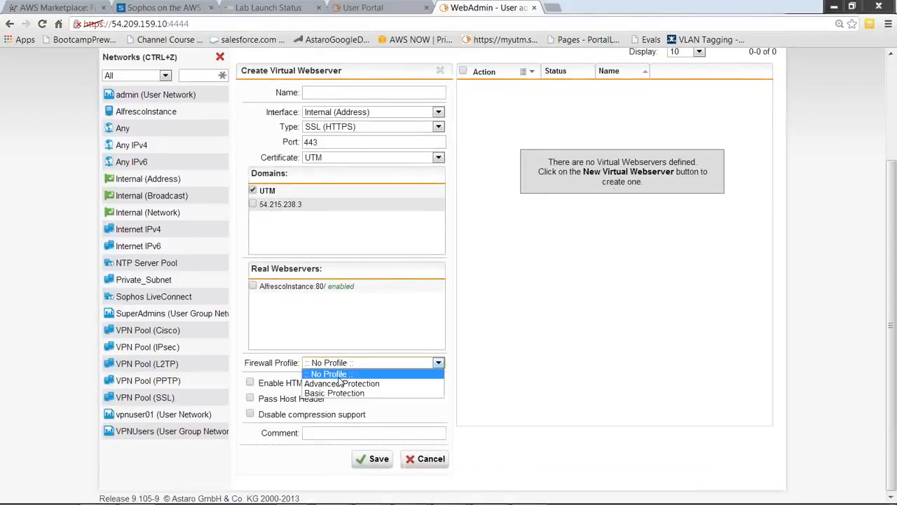
{"action": "left_click", "coordinate": [339, 383]}
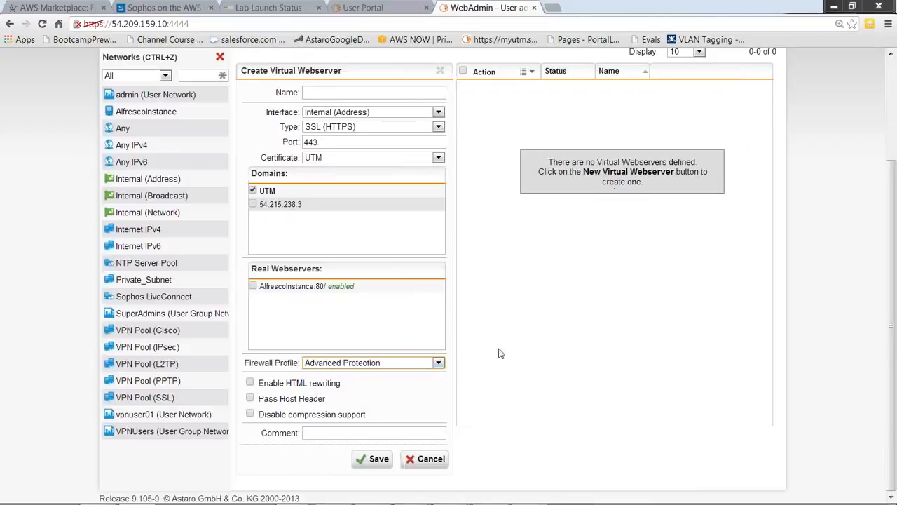
Close the networks list, leave the virtual webserver unsaved and open the Logging & Reporting section.
{"action": "scroll", "coordinate": [541, 351], "scroll_direction": "up", "scroll_amount": 3}
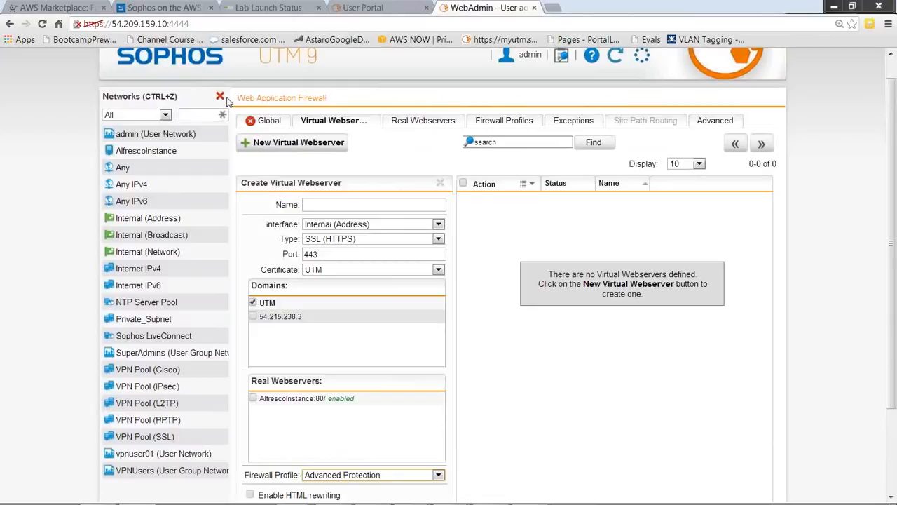
{"action": "left_click", "coordinate": [221, 96]}
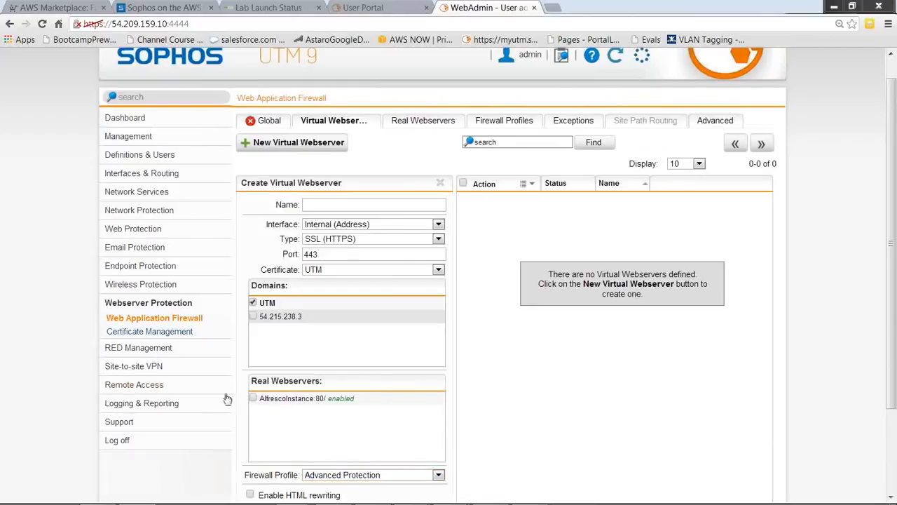
{"action": "left_click", "coordinate": [186, 406]}
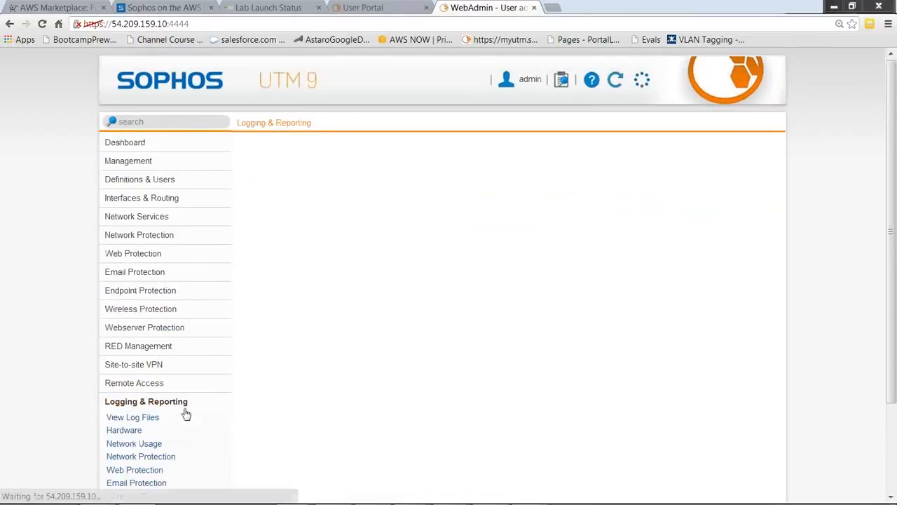
View the Remote Access report's daily connection activity and its list of completed sessions.
{"action": "scroll", "coordinate": [186, 410], "scroll_direction": "down", "scroll_amount": 1}
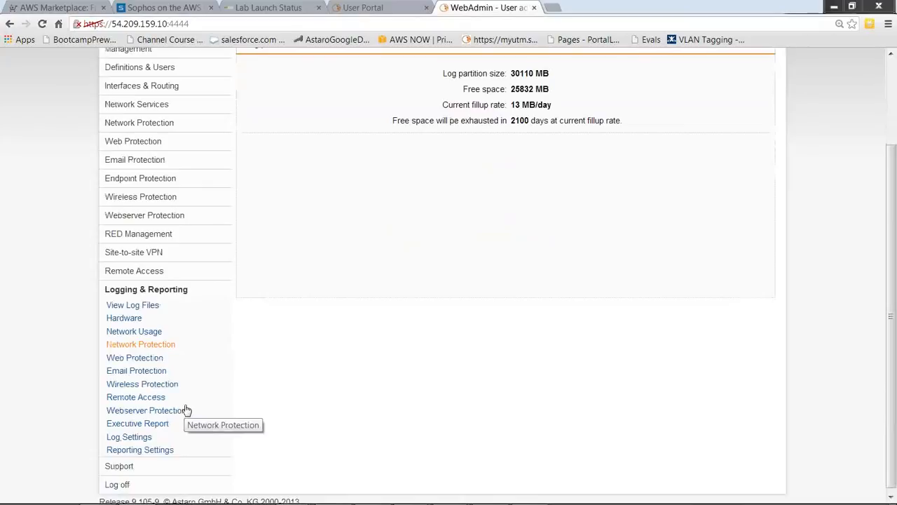
{"action": "left_click", "coordinate": [144, 396]}
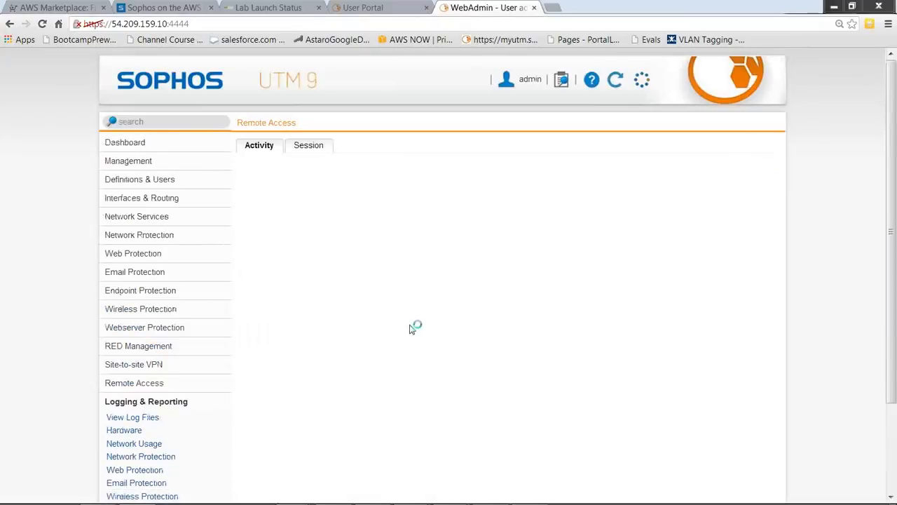
{"action": "mouse_move", "coordinate": [733, 236]}
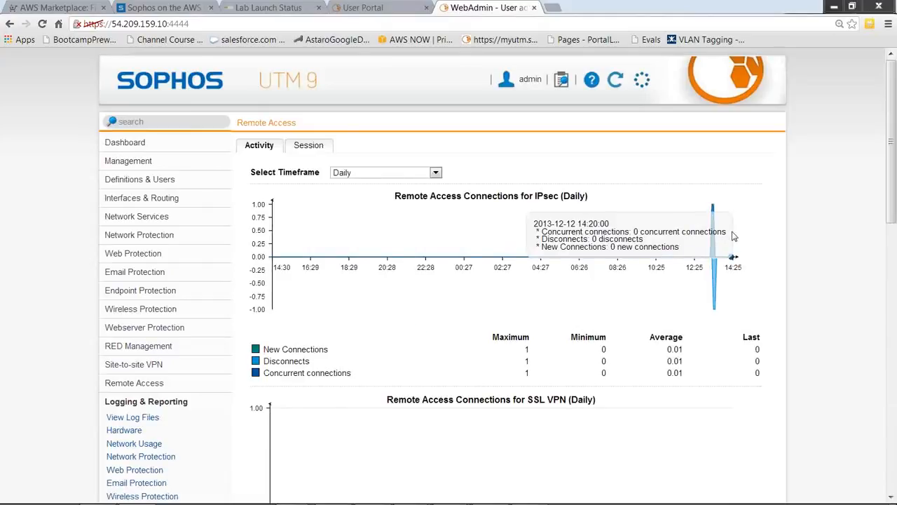
{"action": "left_click", "coordinate": [300, 153]}
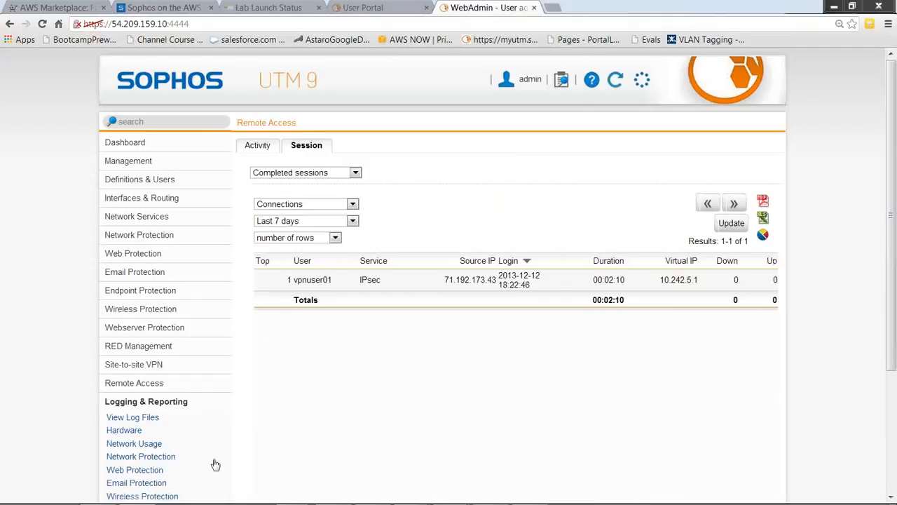
Review the daily Network Protection report on firewall violations and intrusion prevention, and open the daily Network Usage report.
{"action": "left_click", "coordinate": [148, 459]}
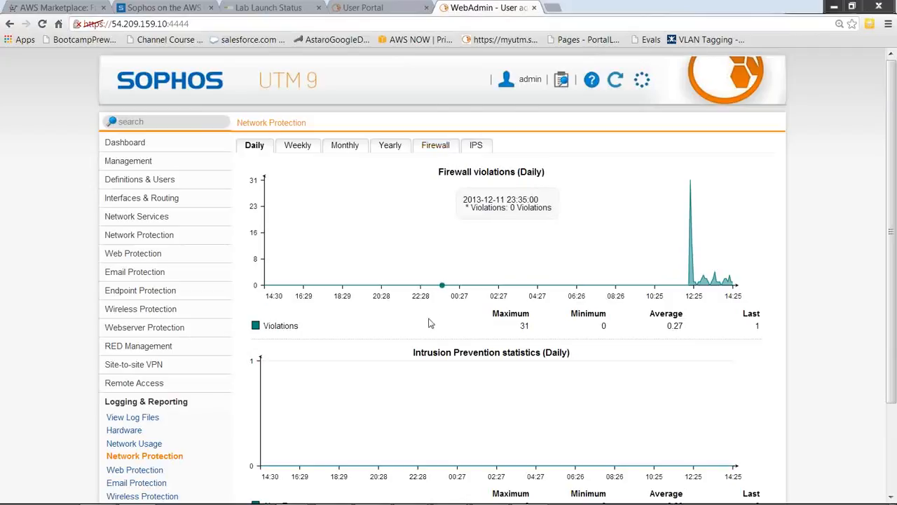
{"action": "scroll", "coordinate": [431, 323], "scroll_direction": "down", "scroll_amount": 1}
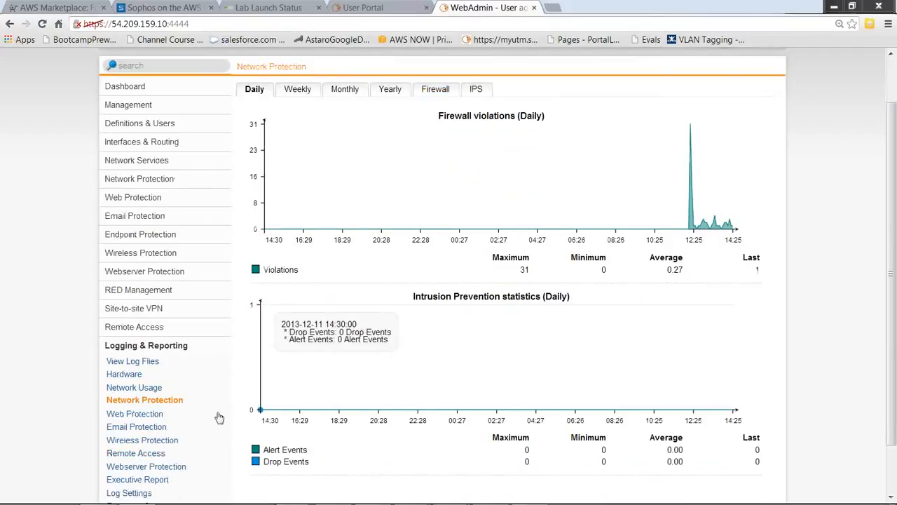
{"action": "left_click", "coordinate": [147, 389]}
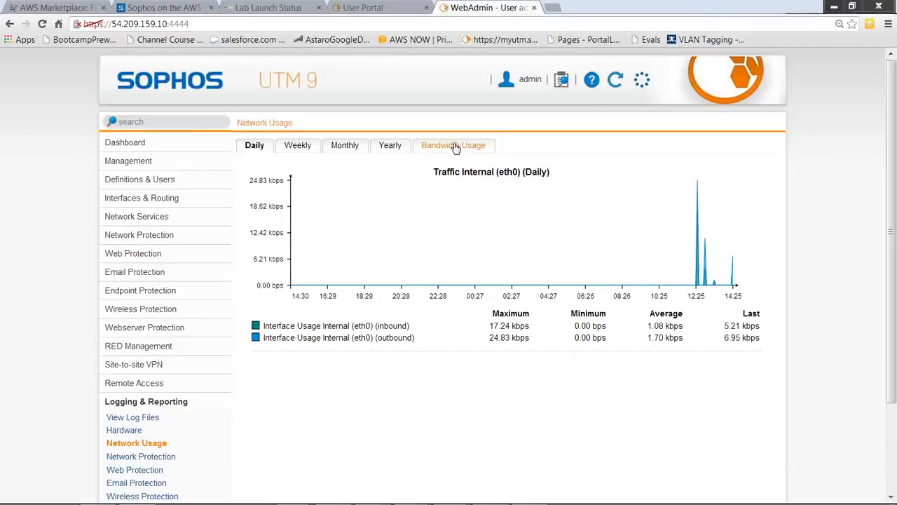
Return to the Dashboard overview and switch to the presentation slides.
{"action": "left_click", "coordinate": [175, 144]}
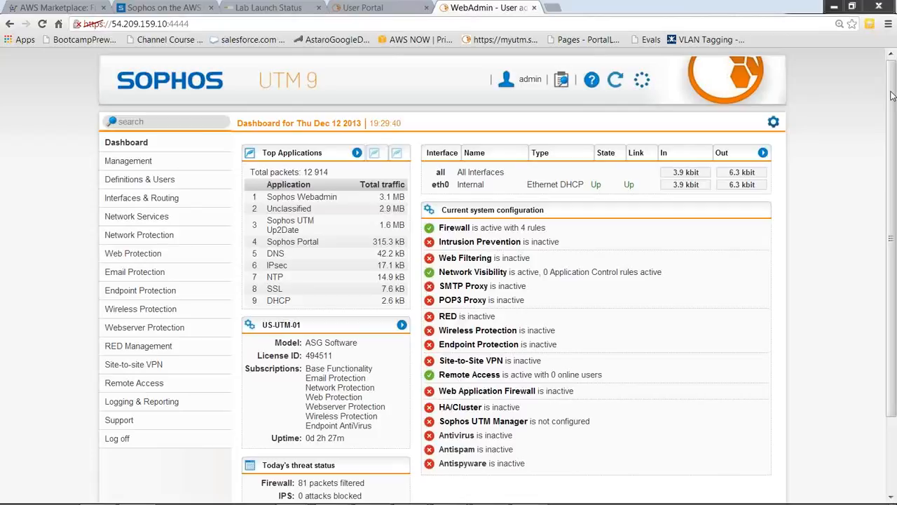
{"action": "key", "text": "alt+Tab"}
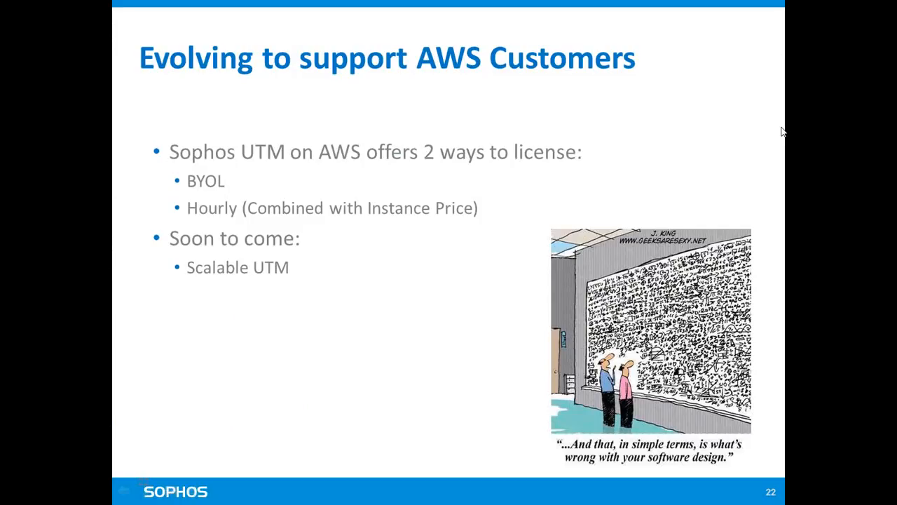